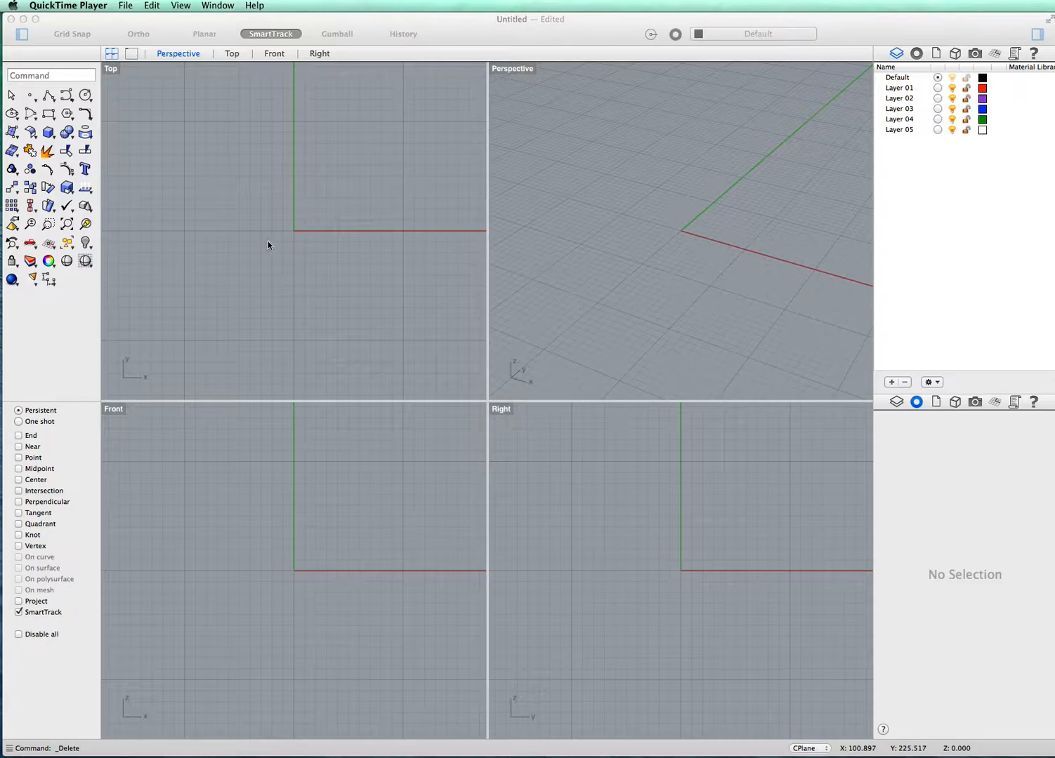
Turn on grid snap and create a circle of diameter 22 centred on the origin in the Top view.
click(85, 98)
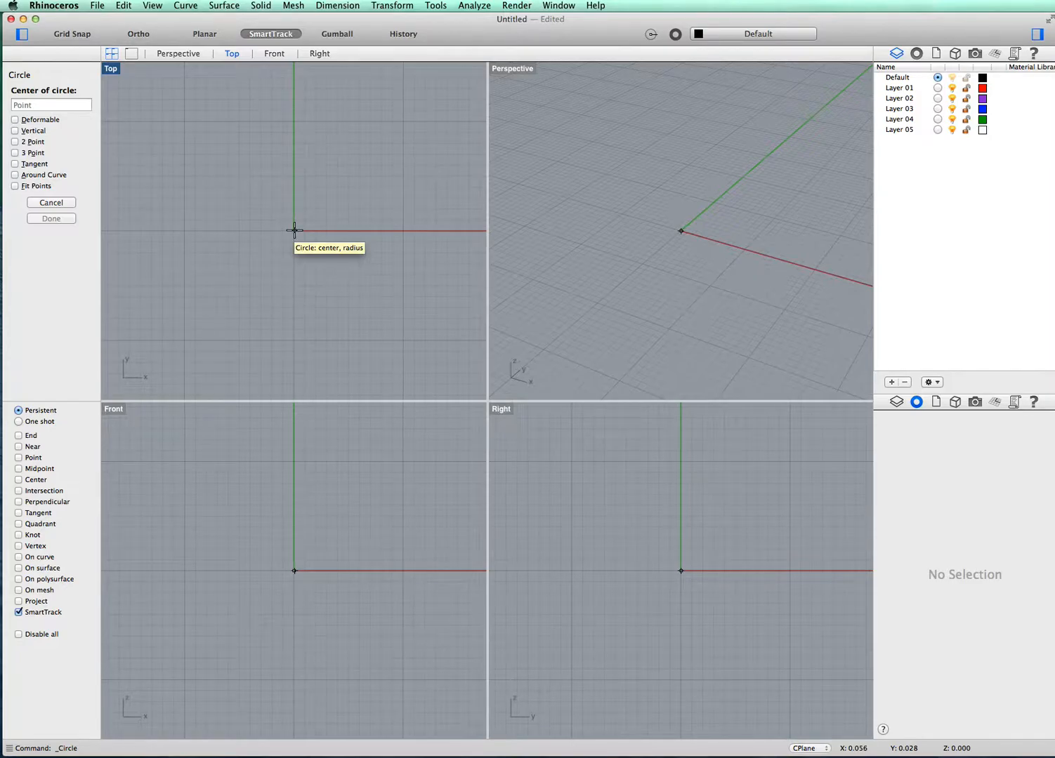
click(72, 34)
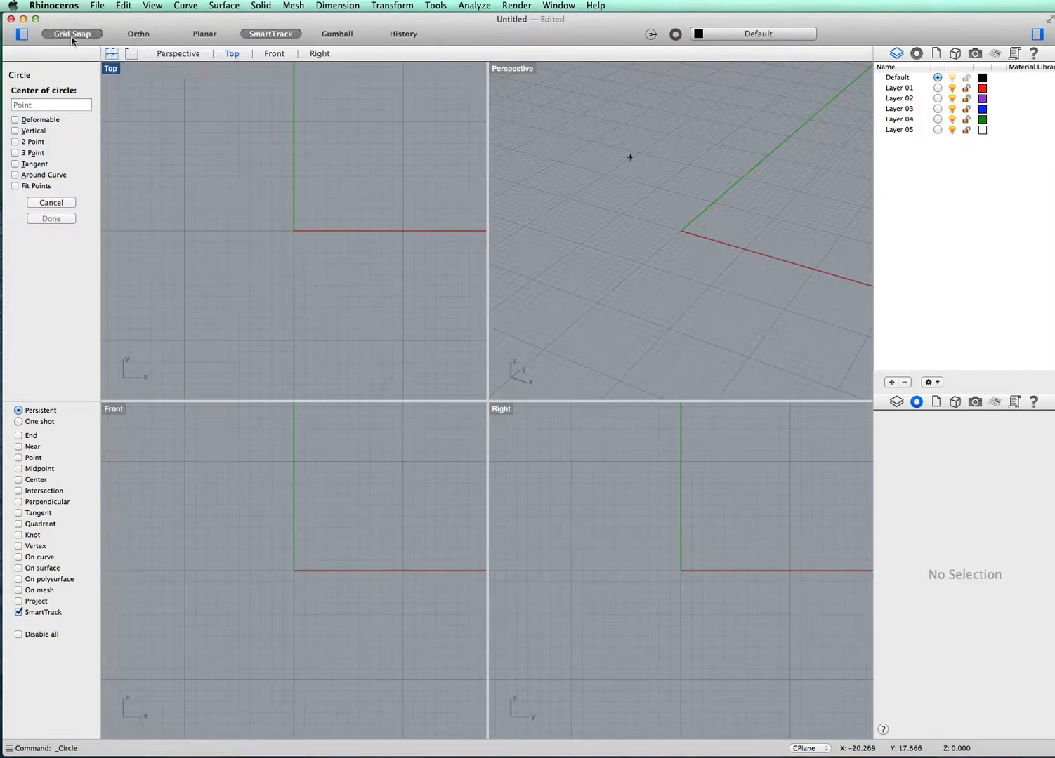
click(293, 231)
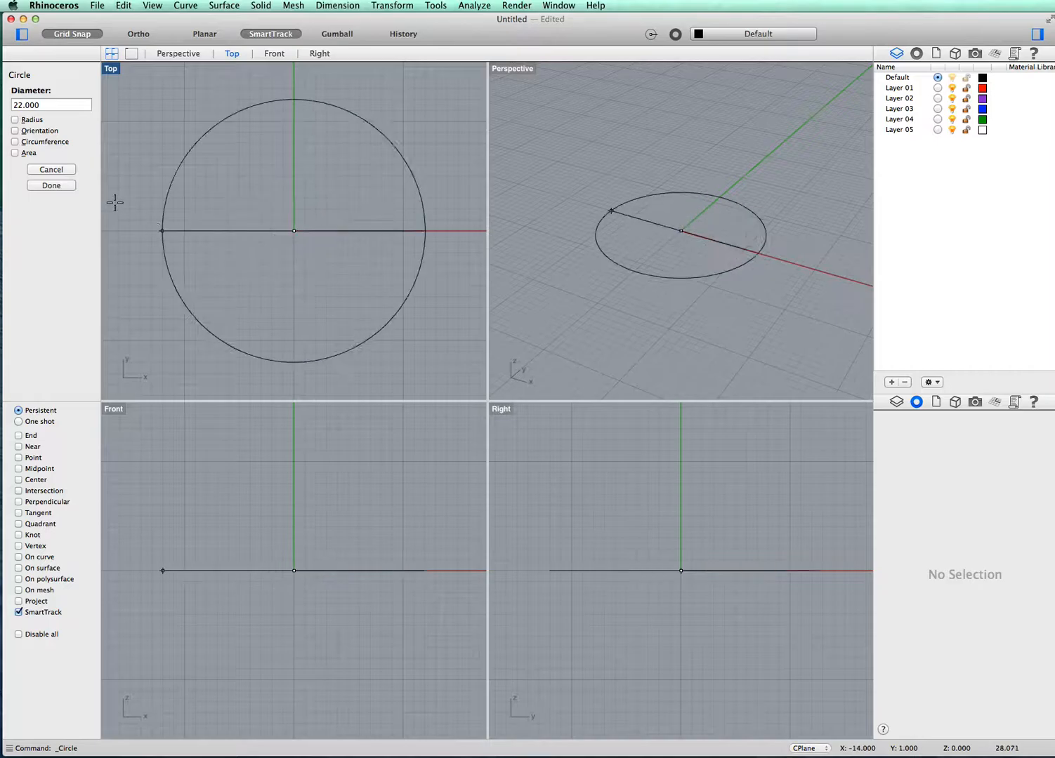
click(43, 105)
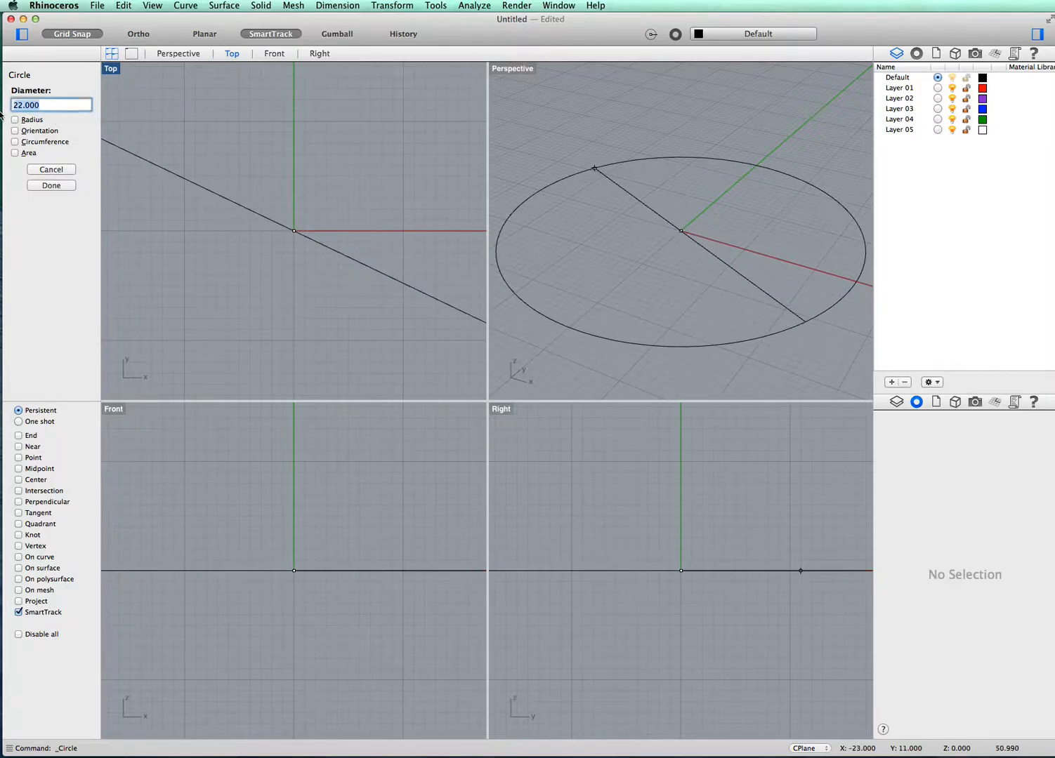
text(22)
click(56, 187)
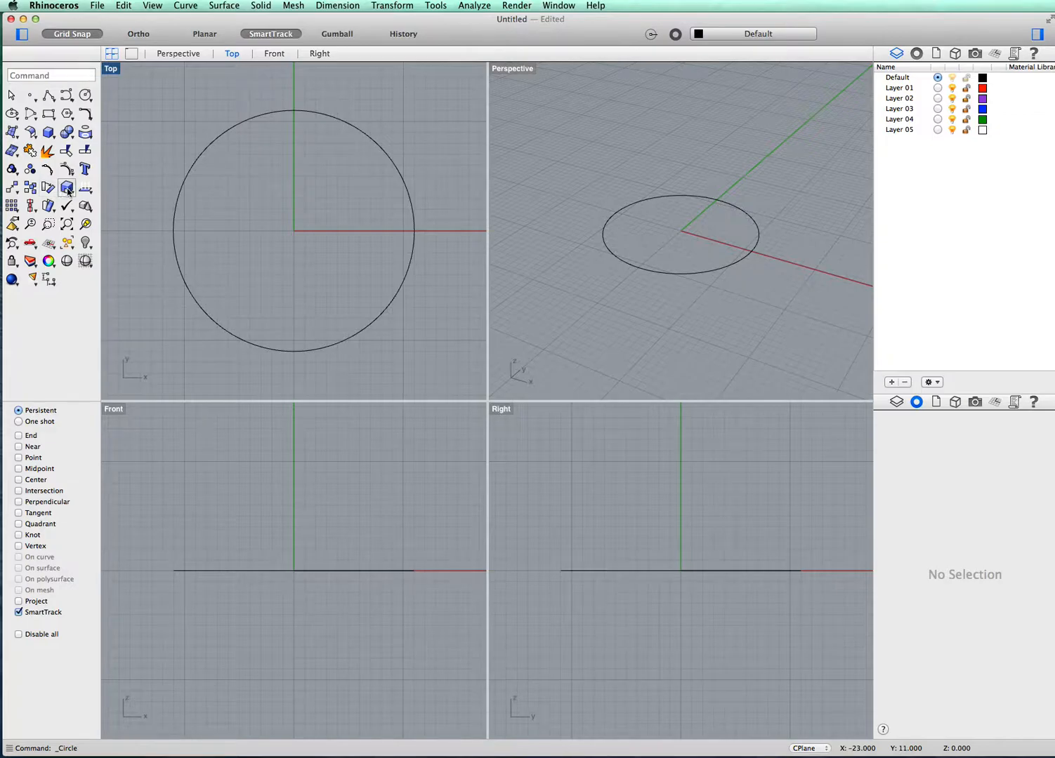
Extrude the circle straight by 1.5 on both sides as a solid.
click(190, 172)
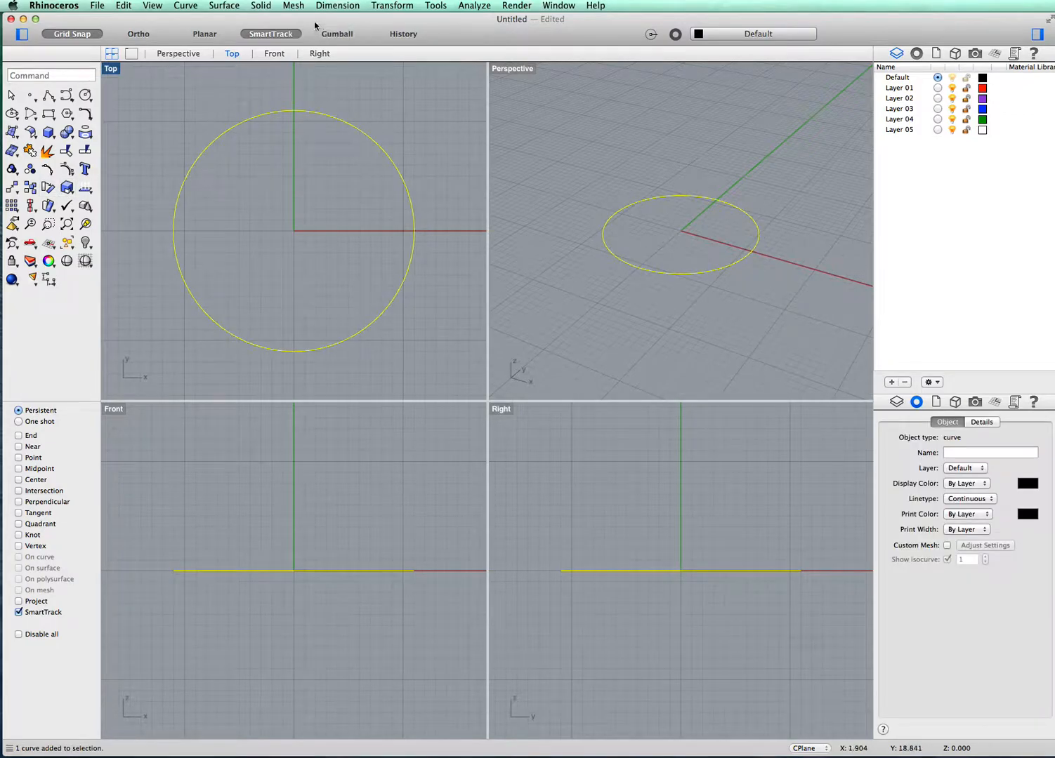
click(264, 7)
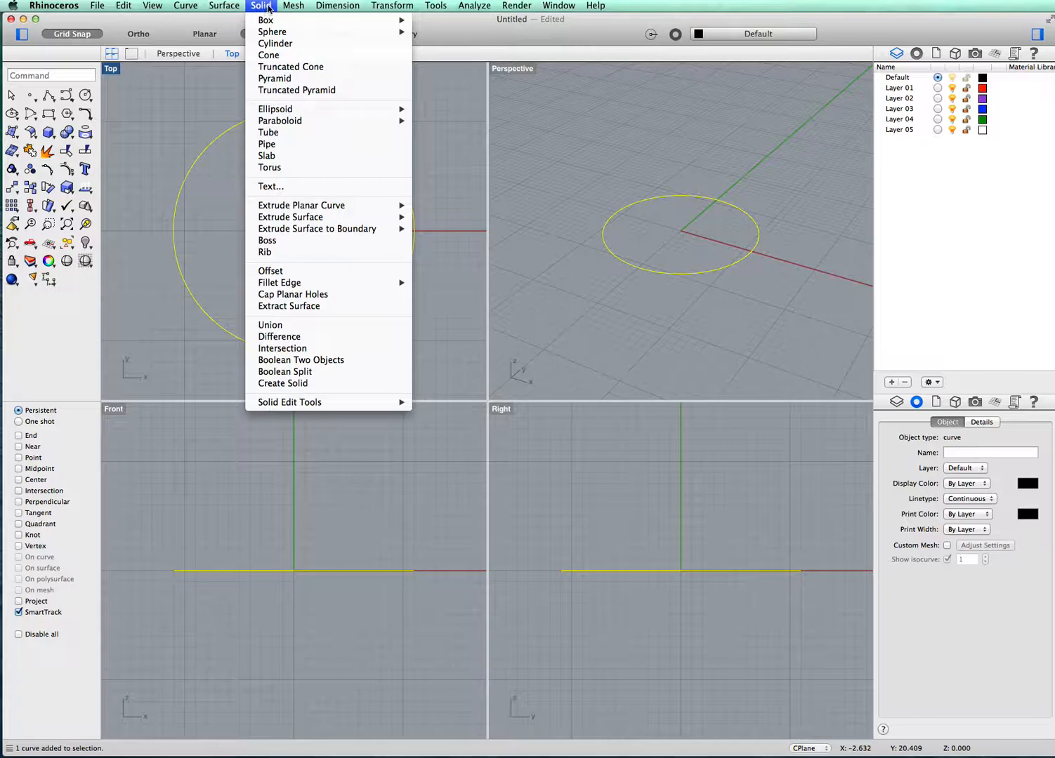
mouse_move(333, 208)
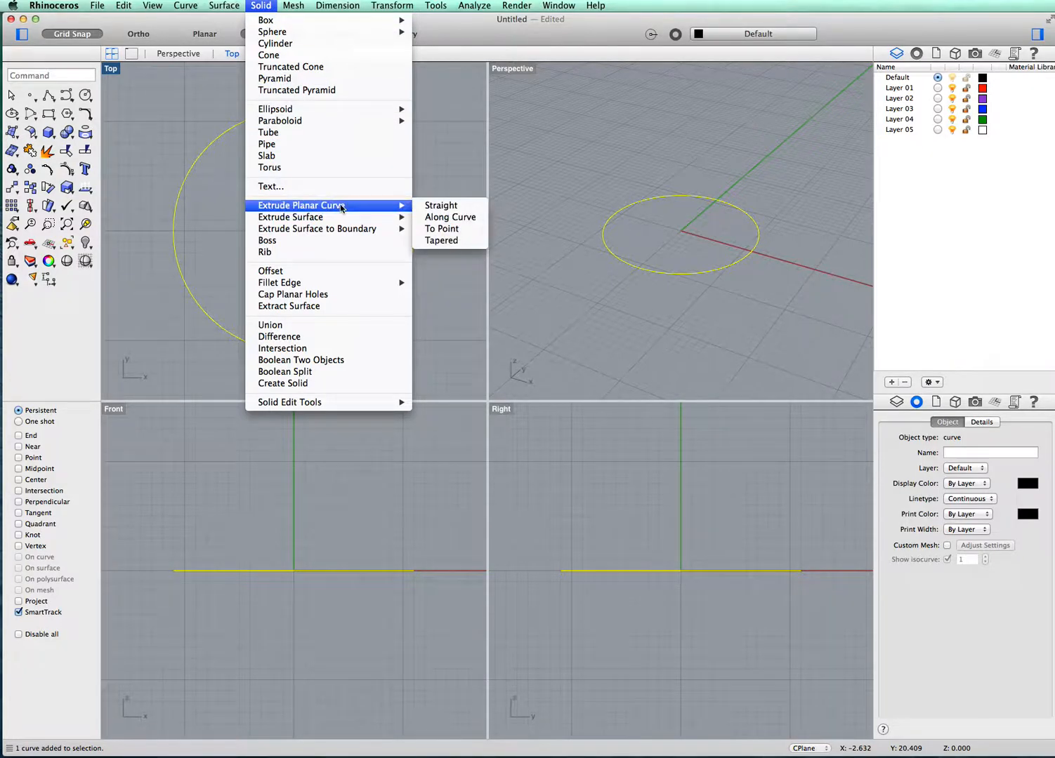
click(440, 210)
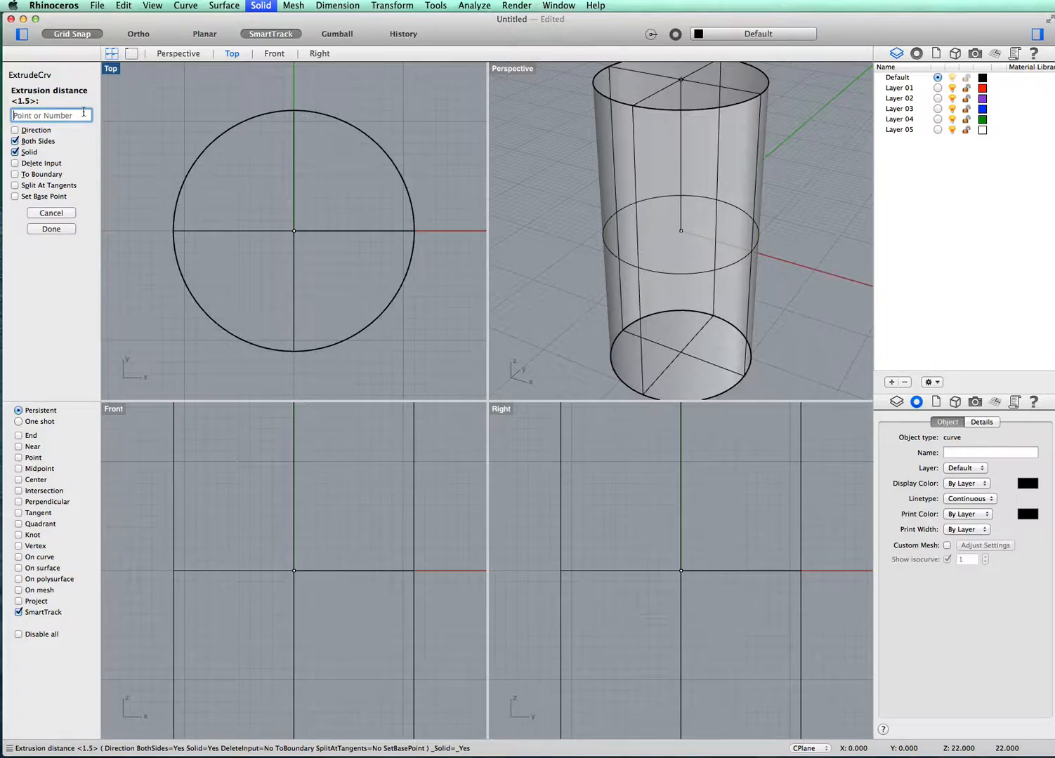
text(1.5)
key(Return)
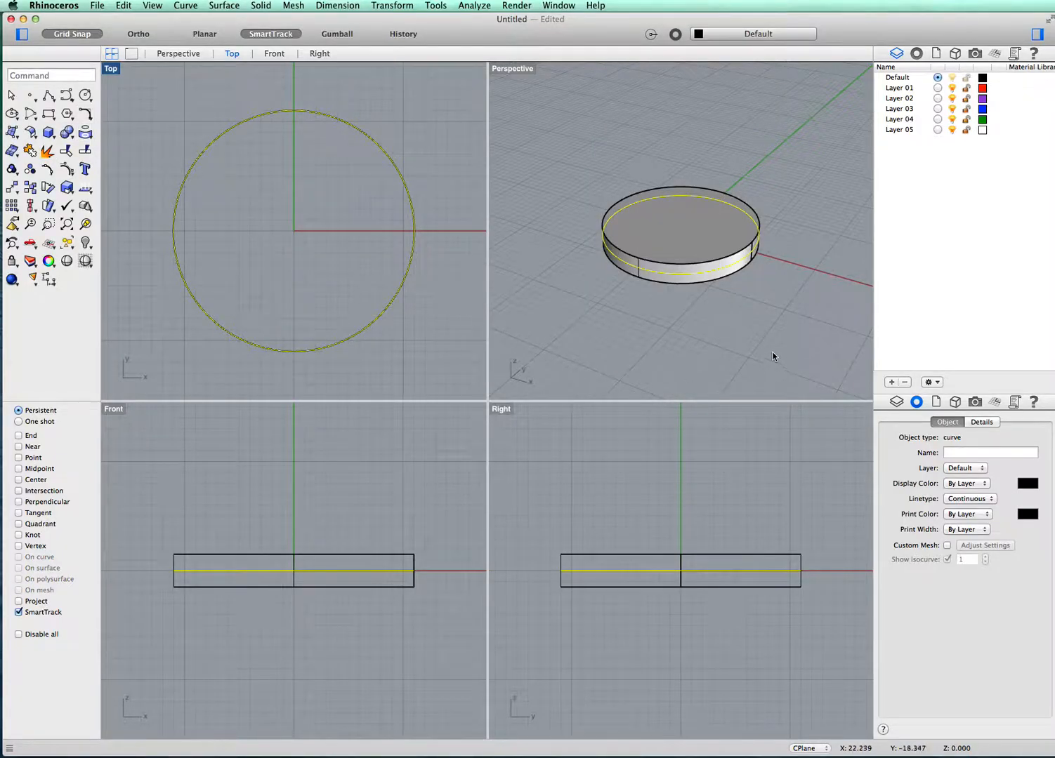
Compare the disc in Wireframe and Shaded display in the Perspective view, ending on Shaded.
right_drag(706, 256, 716, 294)
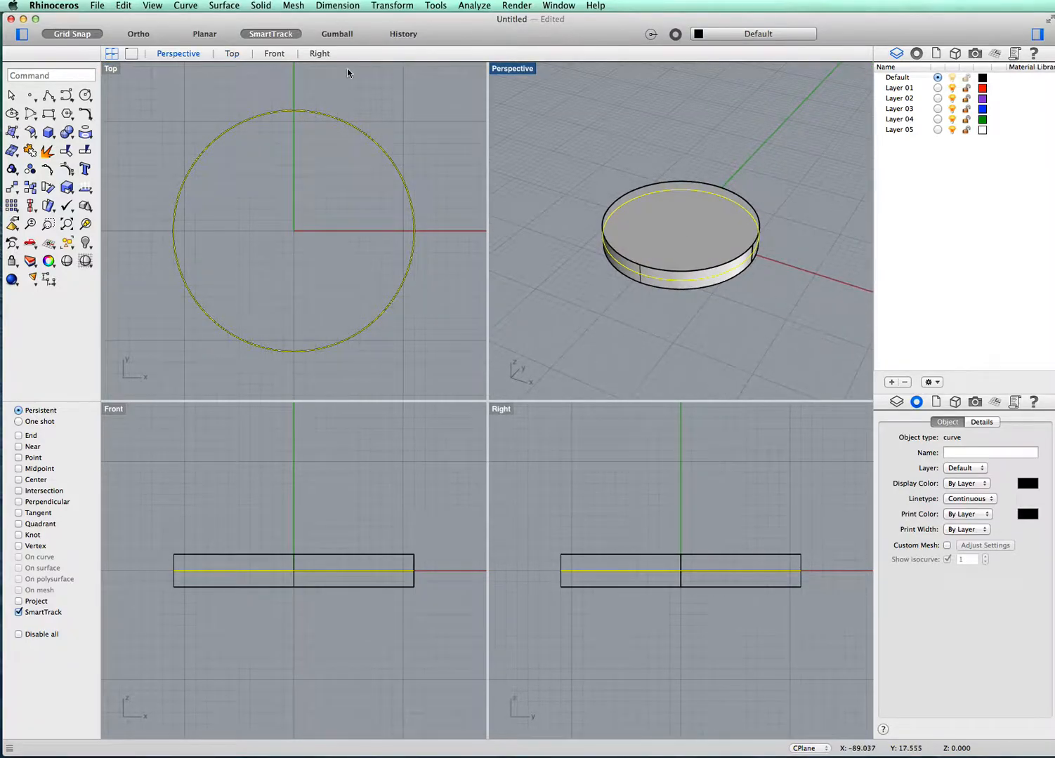
click(124, 6)
mouse_move(147, 127)
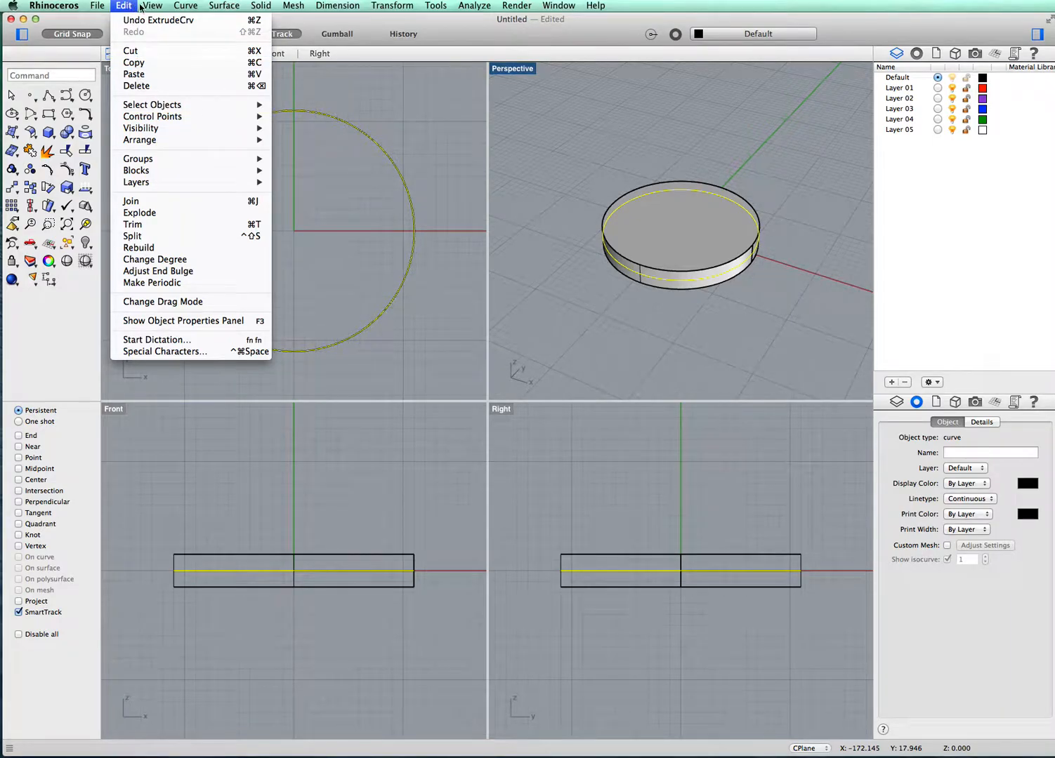
mouse_move(152, 5)
click(172, 221)
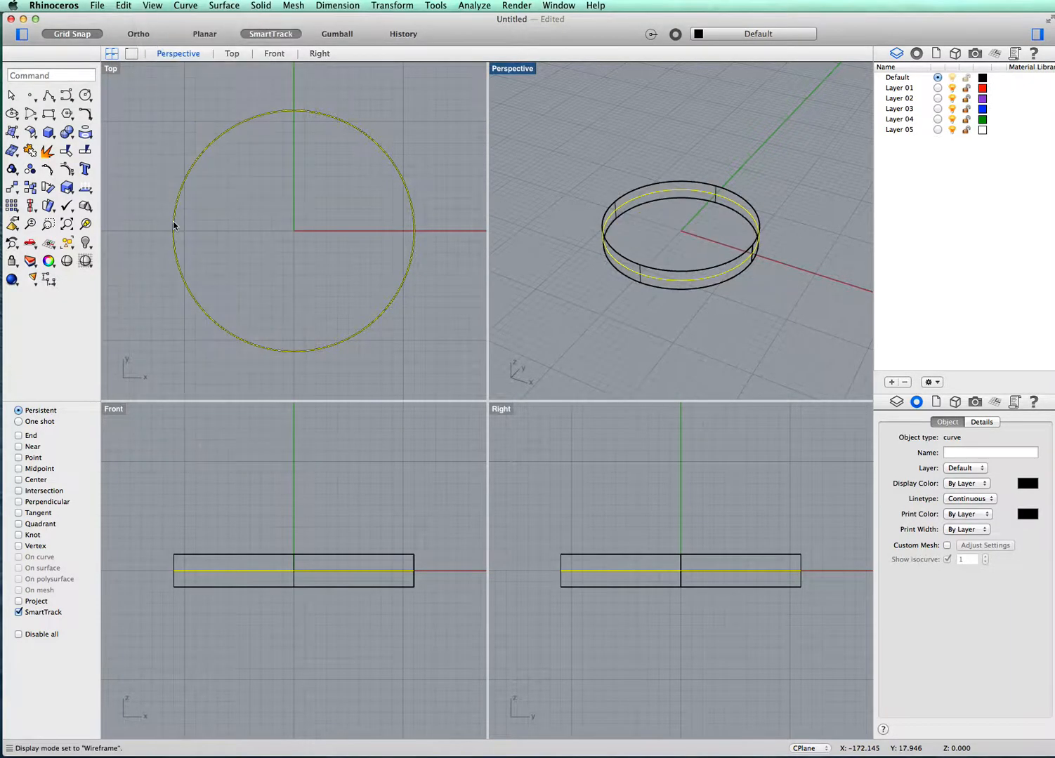
click(153, 5)
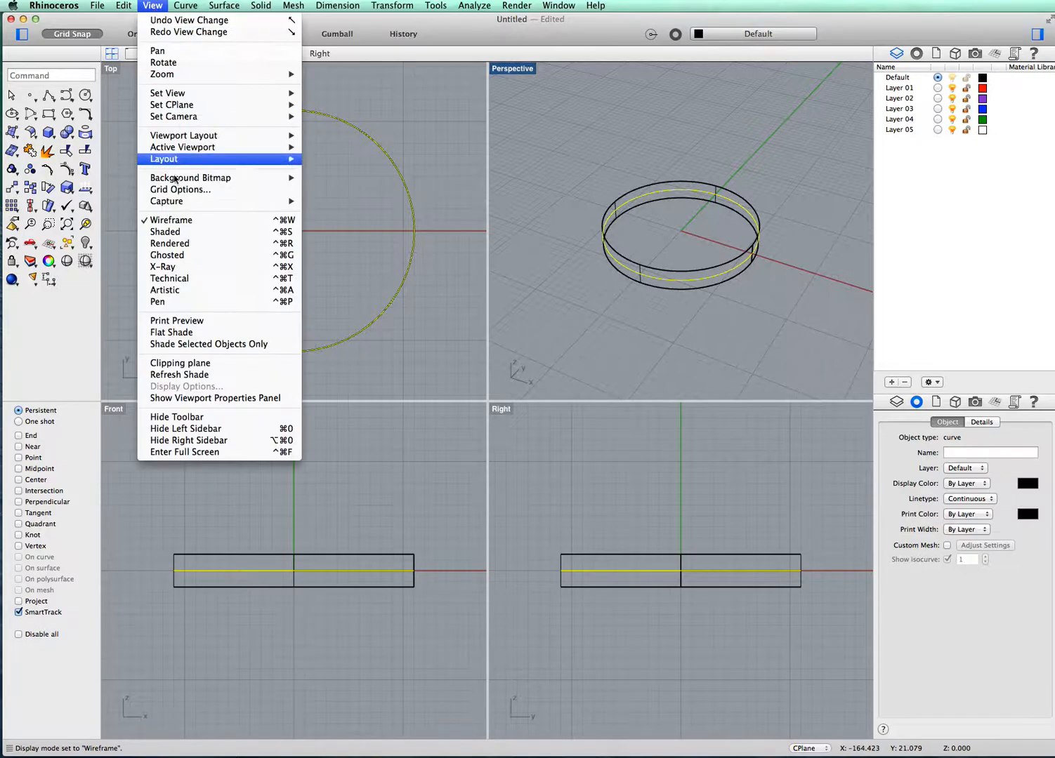
click(184, 231)
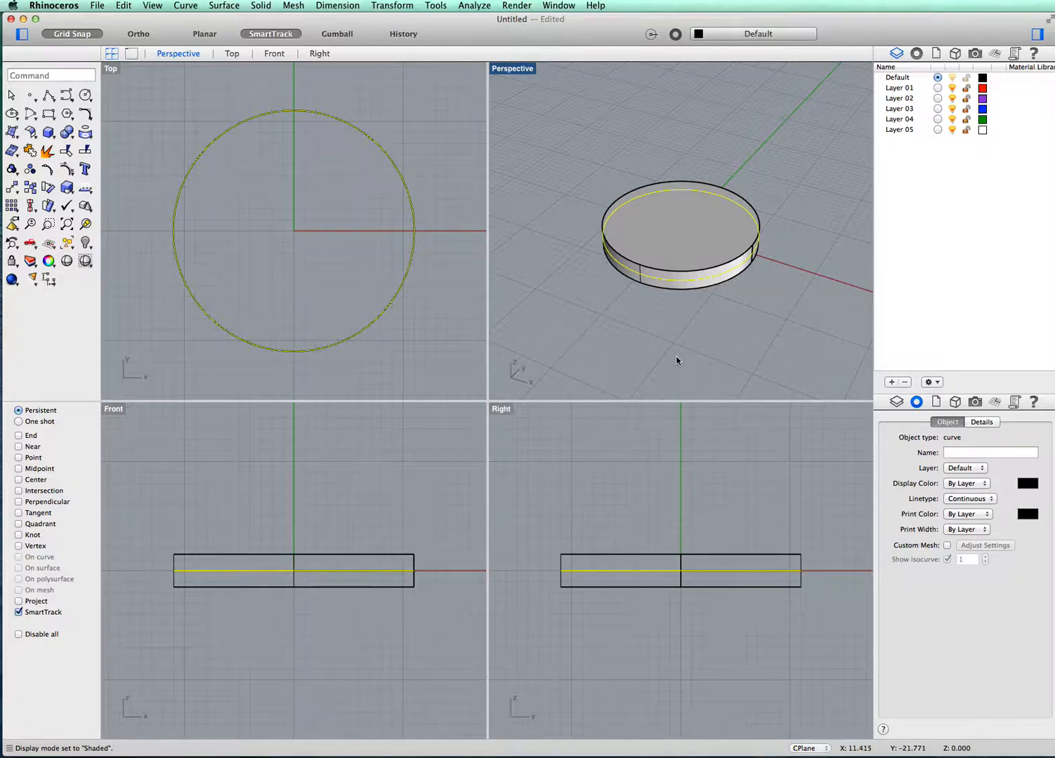
Start Cage Edit and choose the extruded disc, not its base curve, as the captive object.
click(417, 373)
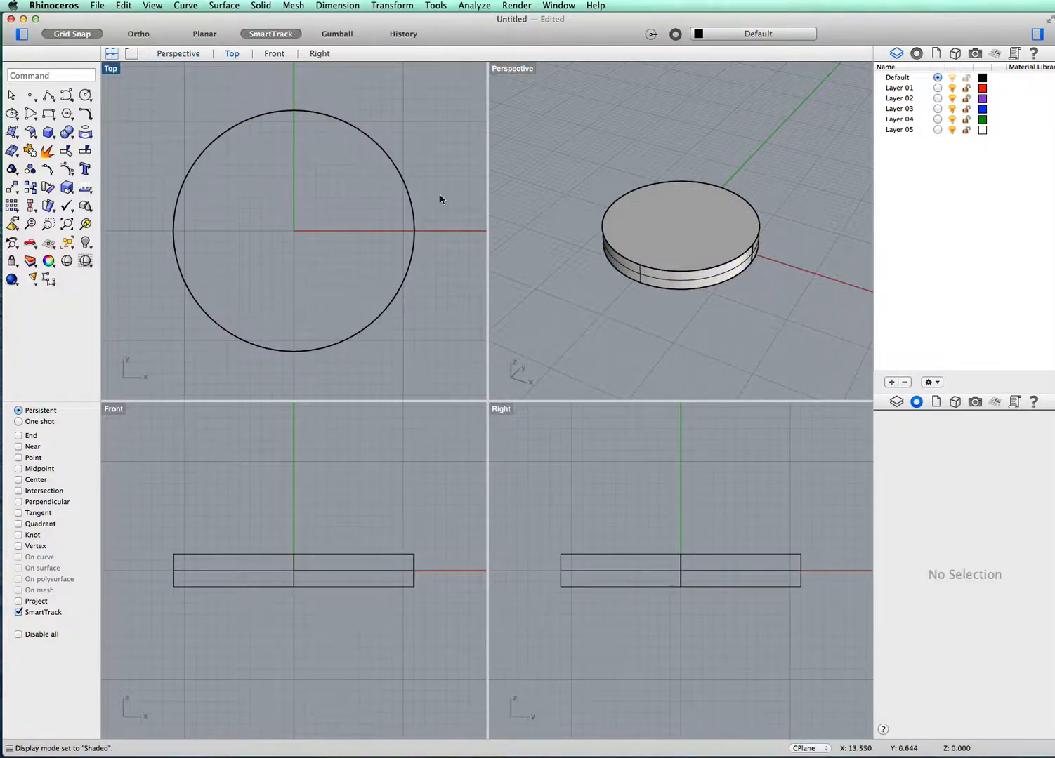
click(472, 8)
mouse_move(436, 7)
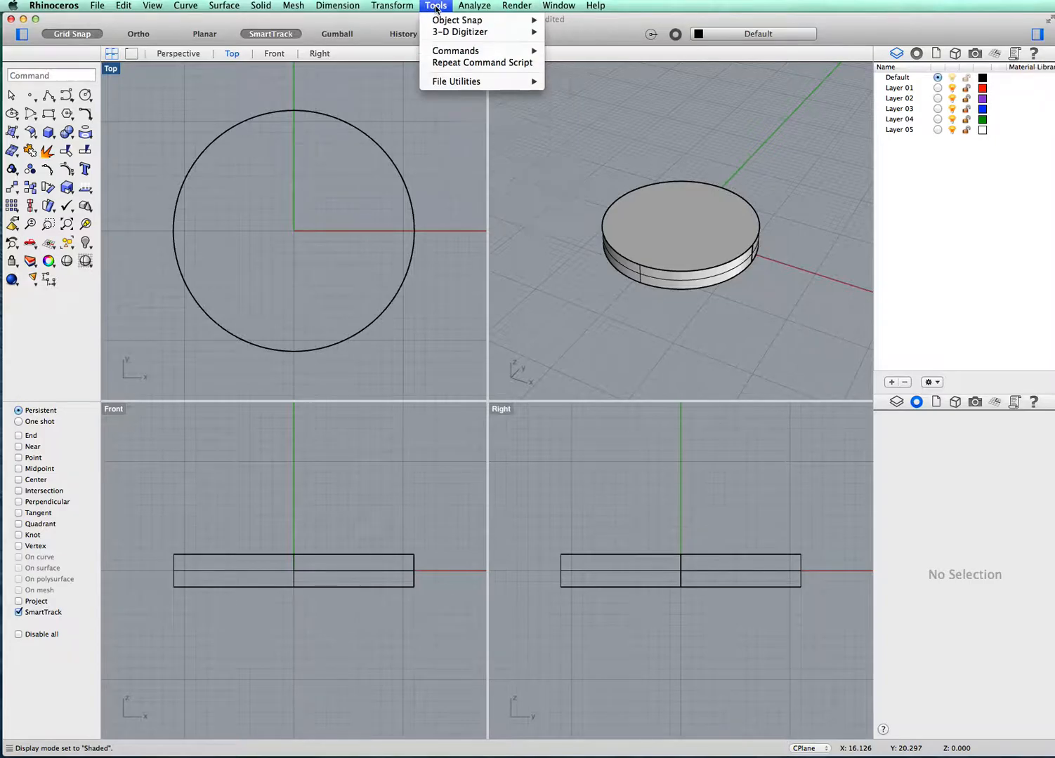
mouse_move(404, 9)
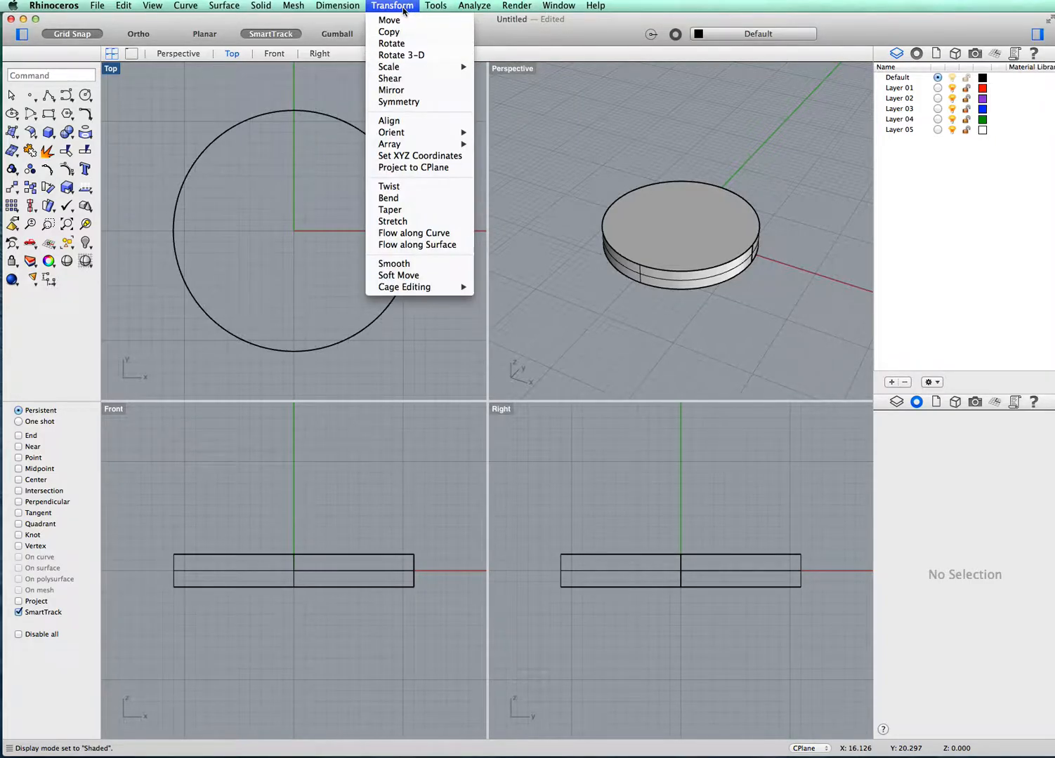
mouse_move(430, 288)
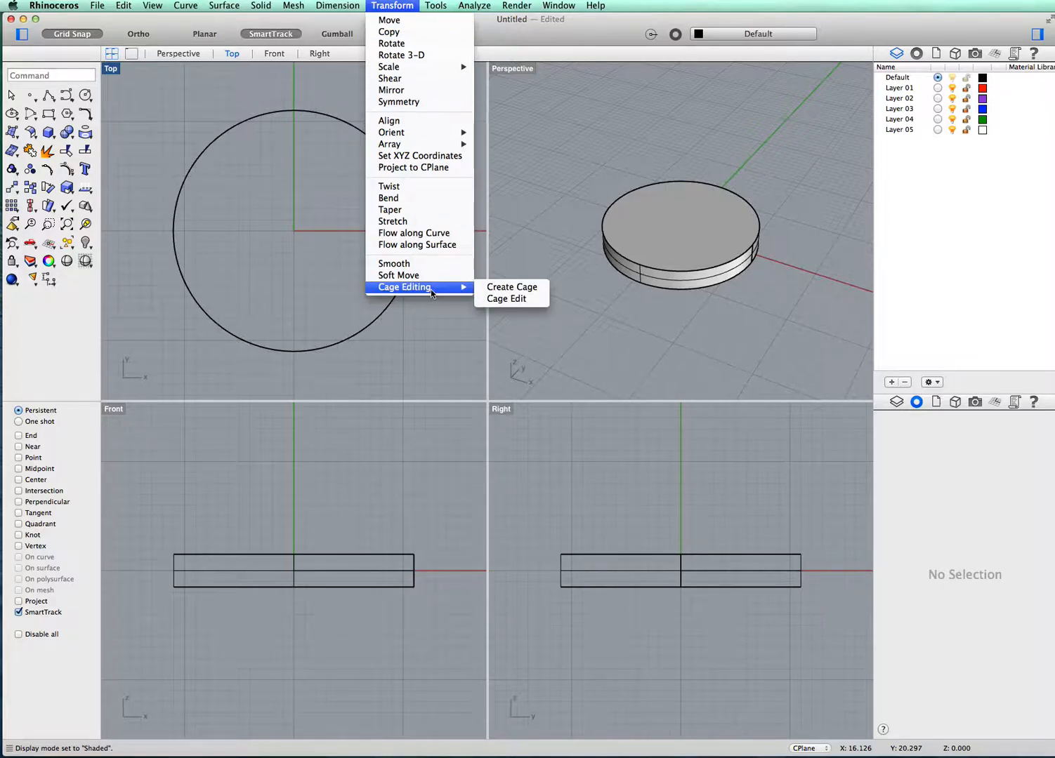
click(501, 300)
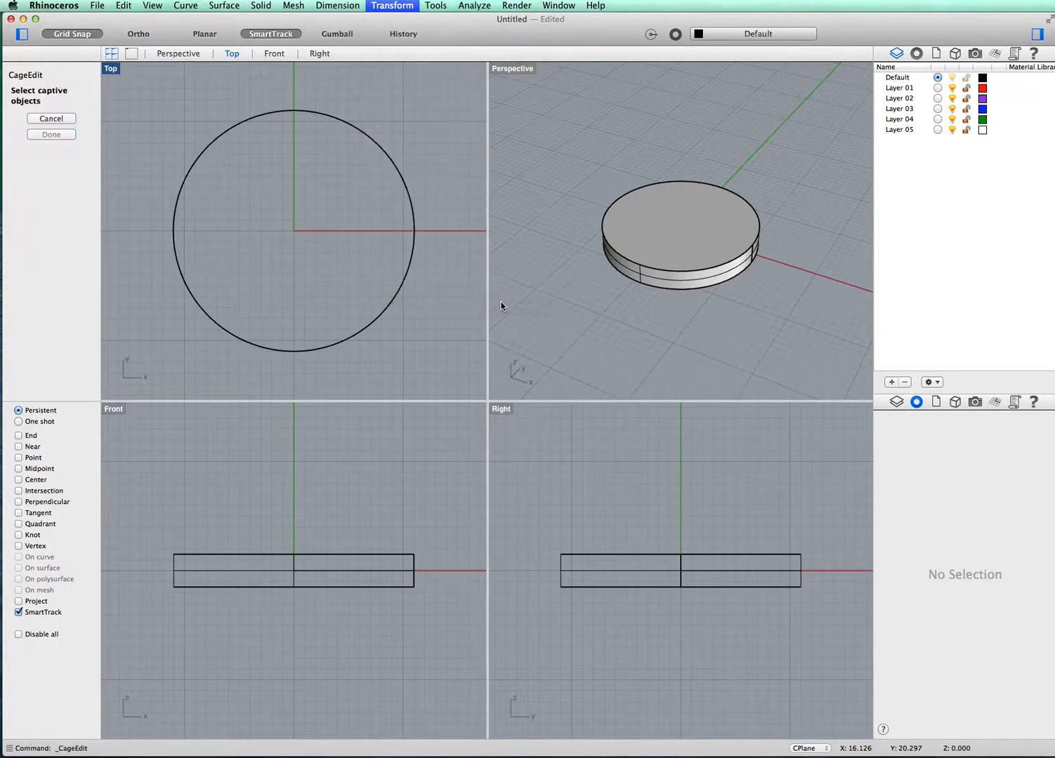
click(379, 317)
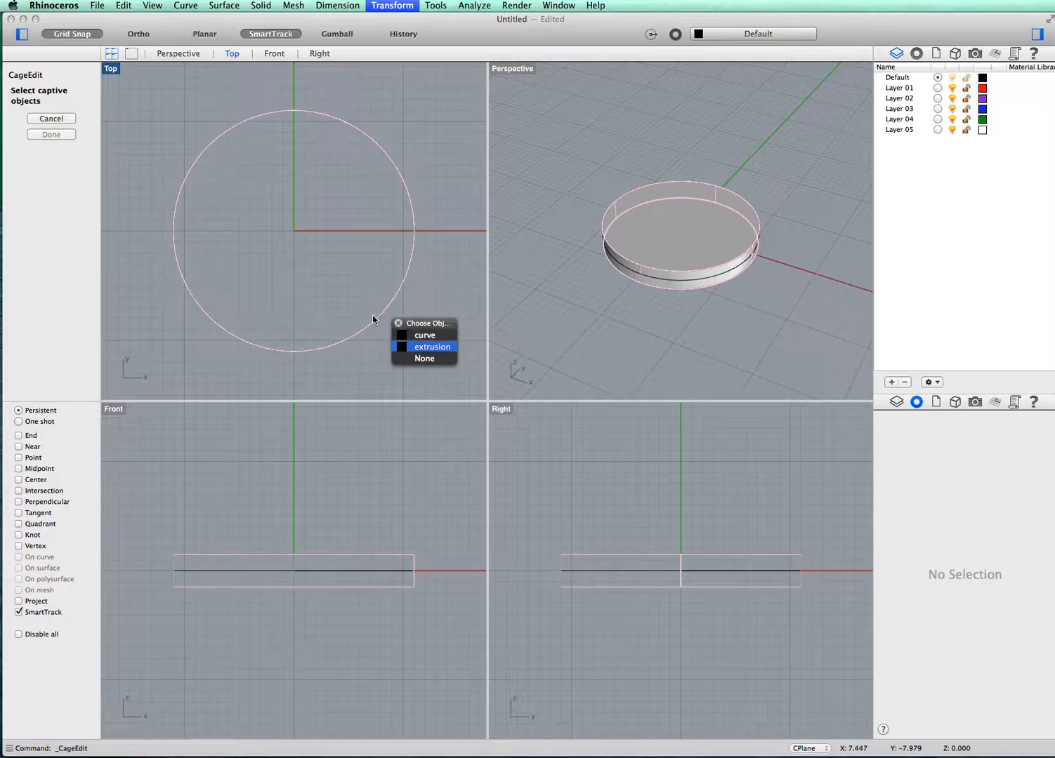
click(681, 231)
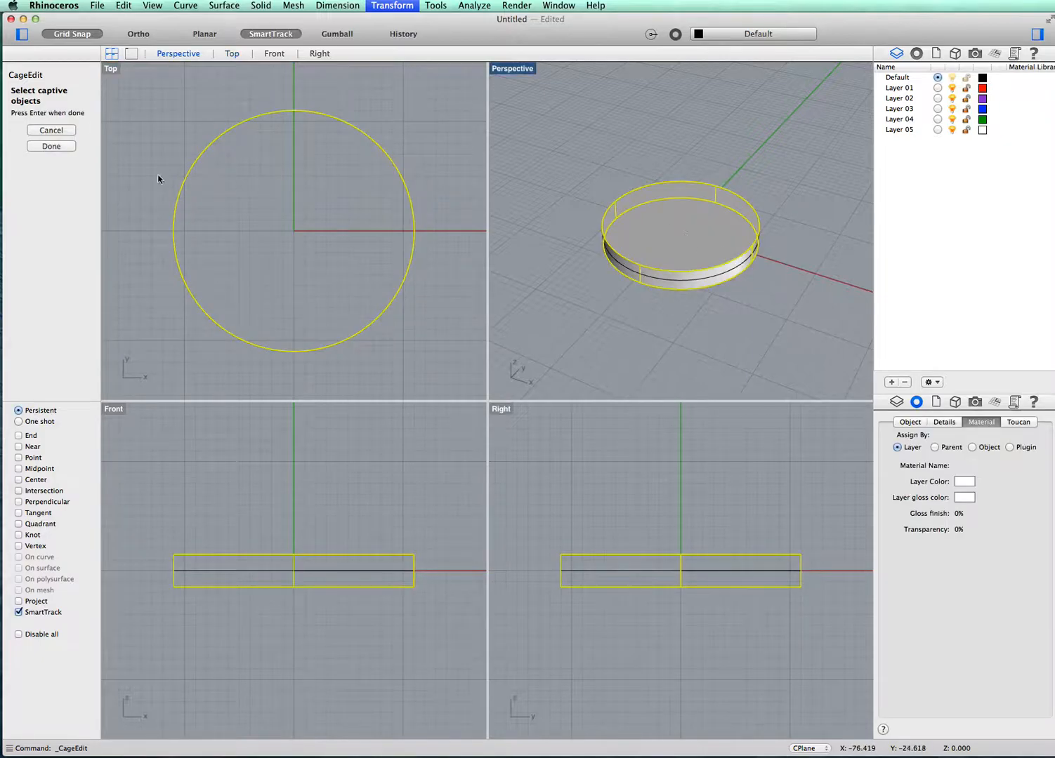
Build a bounding-box cage around the disc with 4 points and degree 3 in X, Y and Z, keeping the default coordinate system and region.
click(52, 146)
click(19, 130)
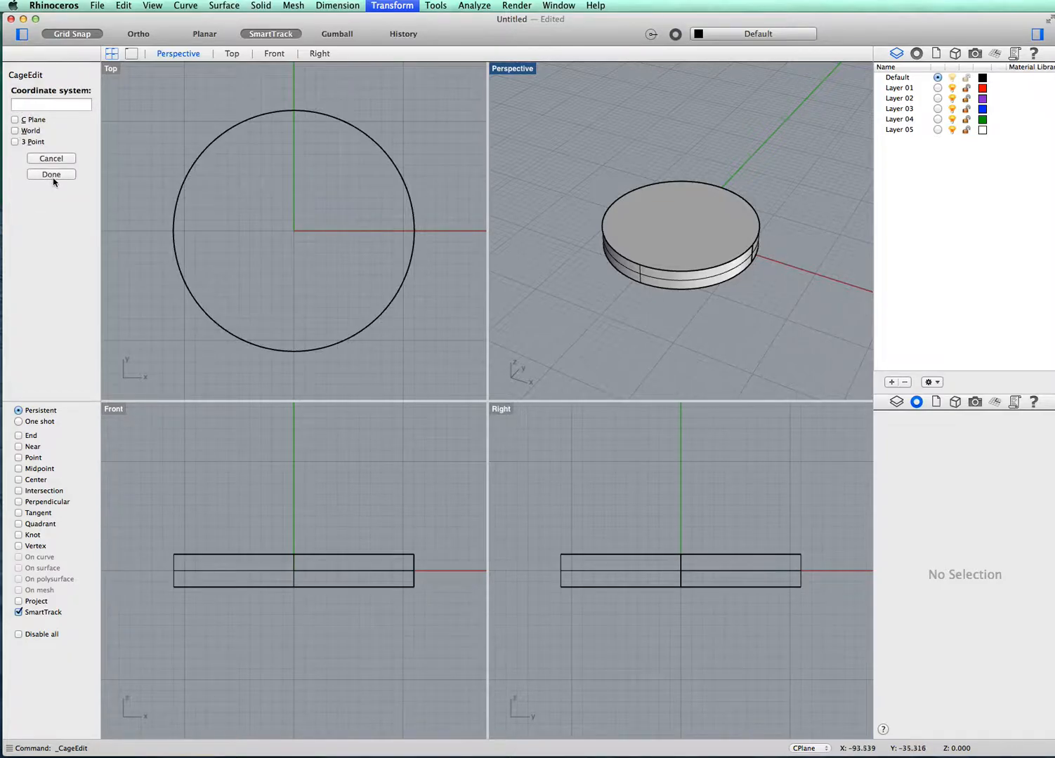
click(52, 174)
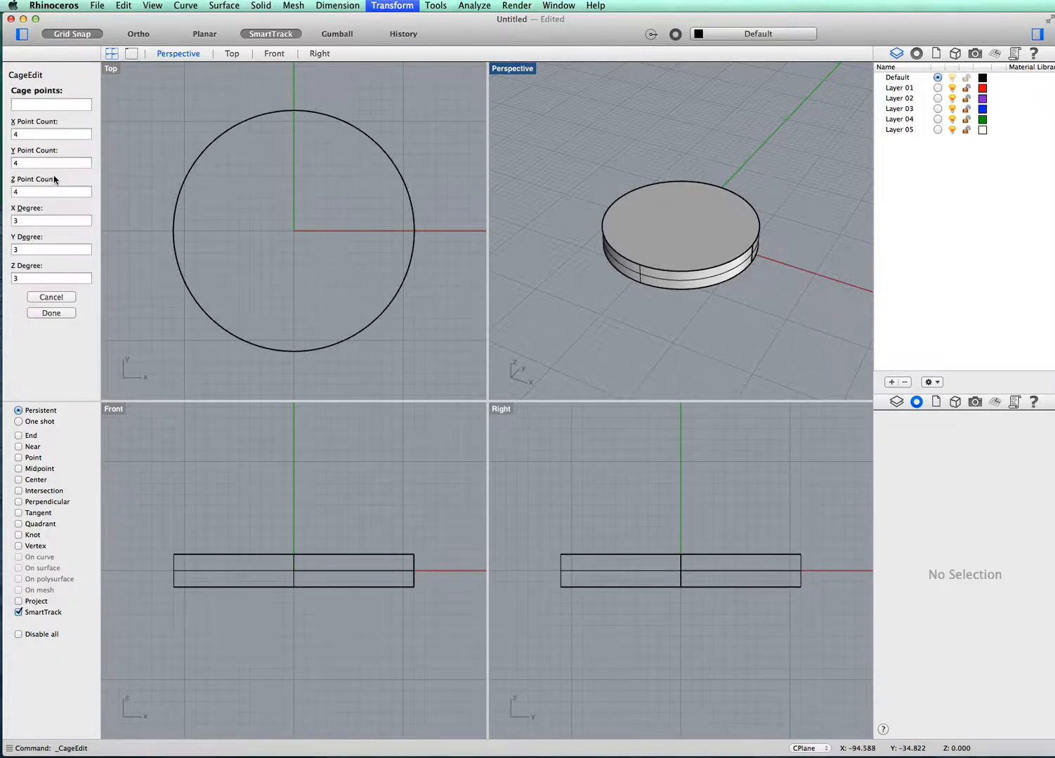
click(51, 314)
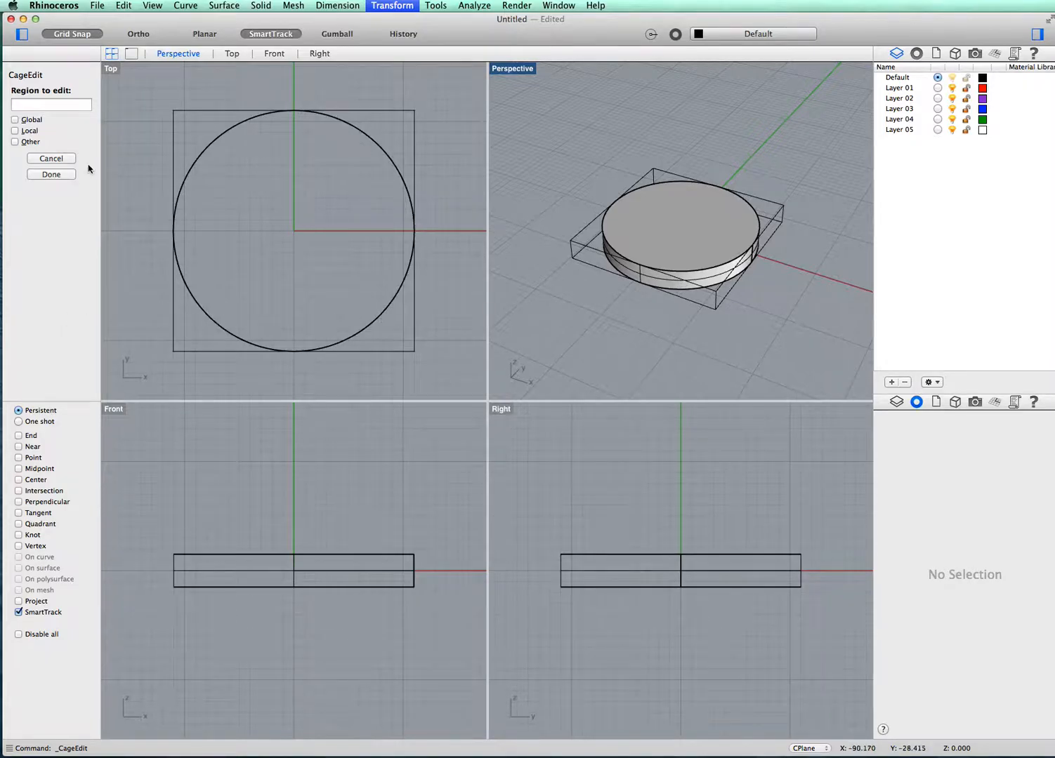
click(52, 175)
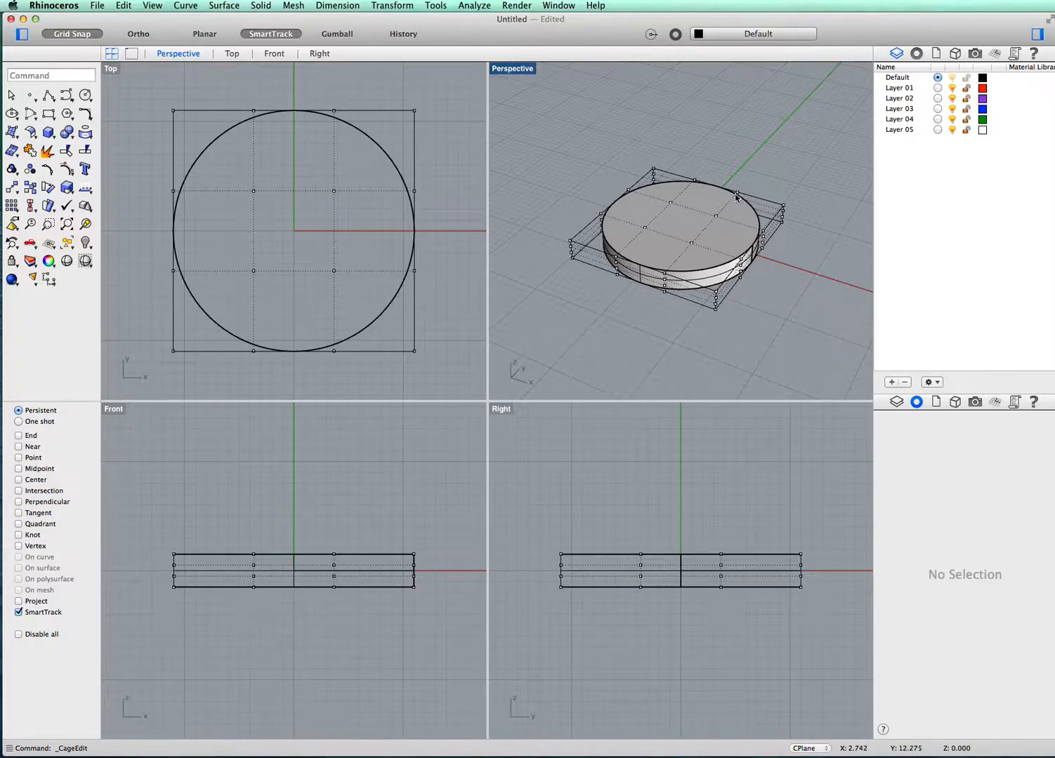
Pull the two middle cage points on the top row of the disc's positive-Y edge outward in the Perspective view.
drag(739, 195, 757, 165)
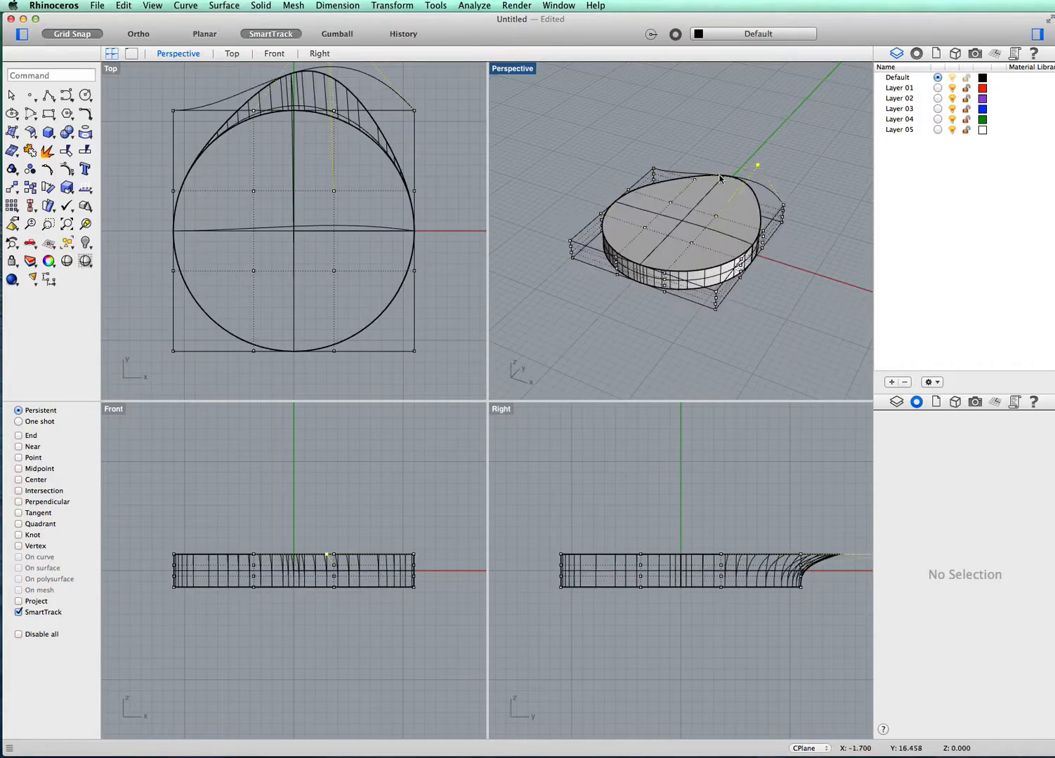
drag(694, 183, 688, 136)
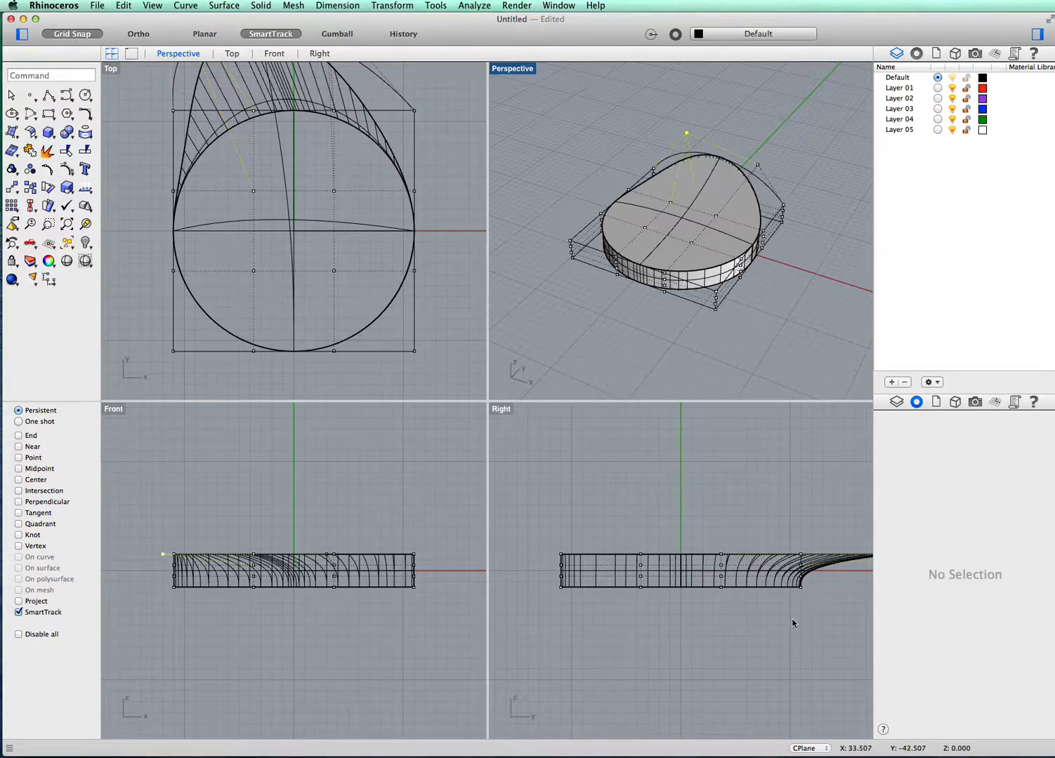
In the Right view, move one cage point just below the top row of the positive-Y edge outward and slightly down.
right_drag(794, 287, 648, 246)
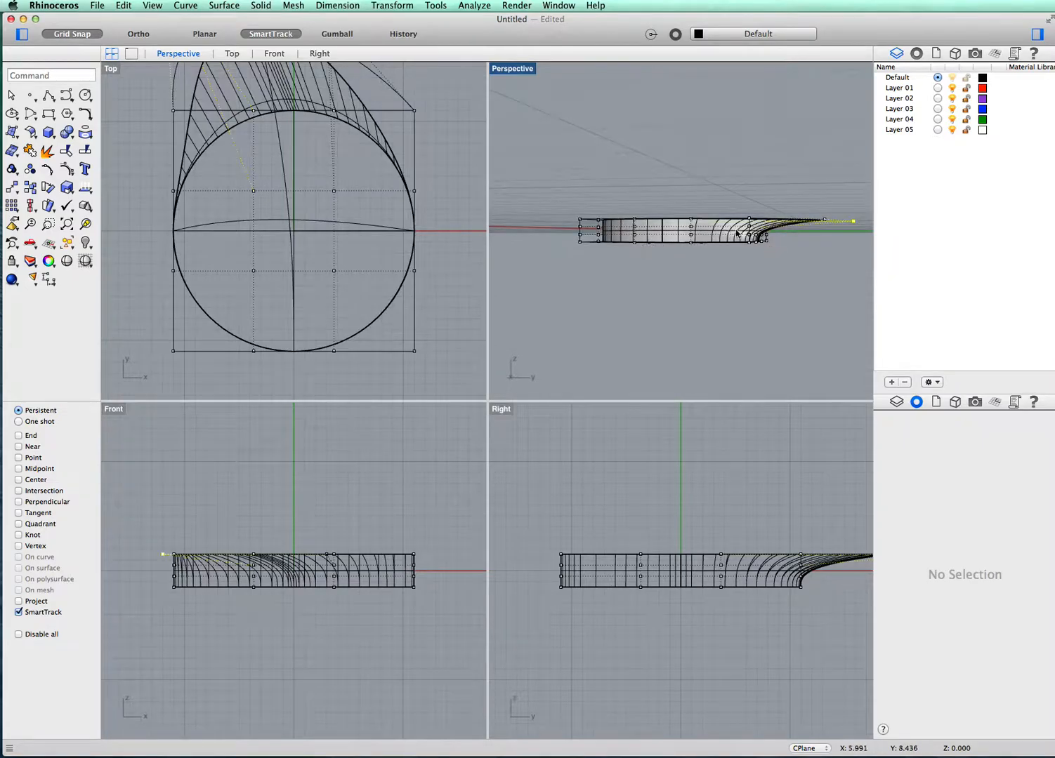
right_drag(777, 521, 664, 500)
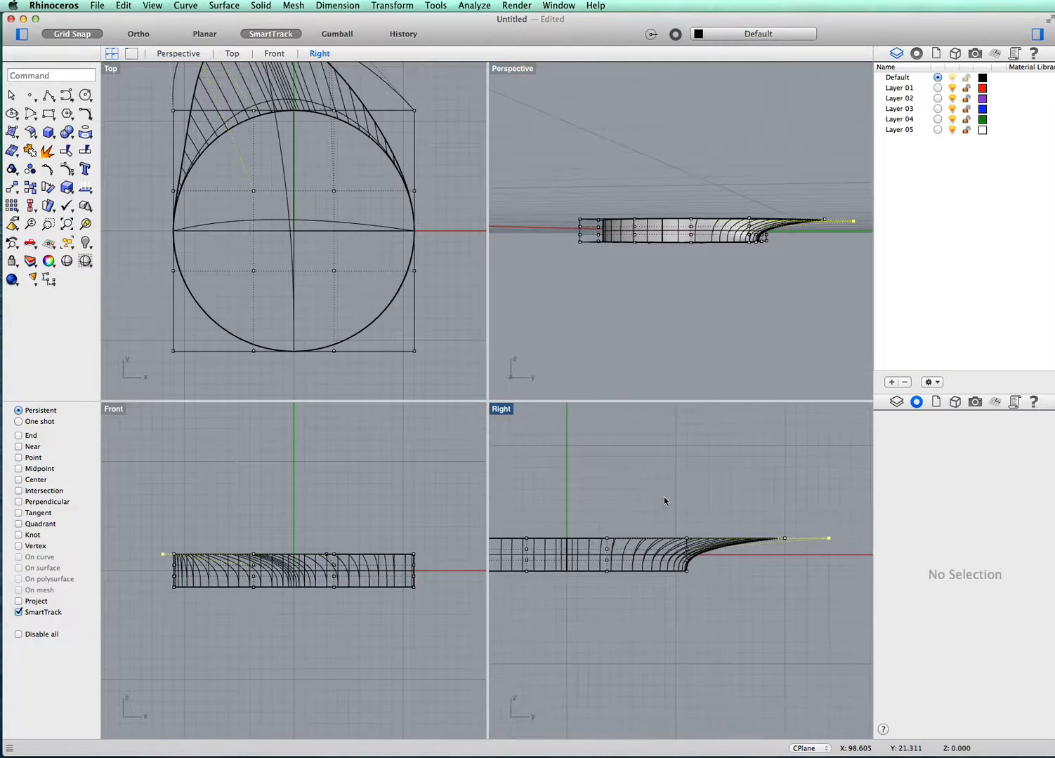
click(687, 556)
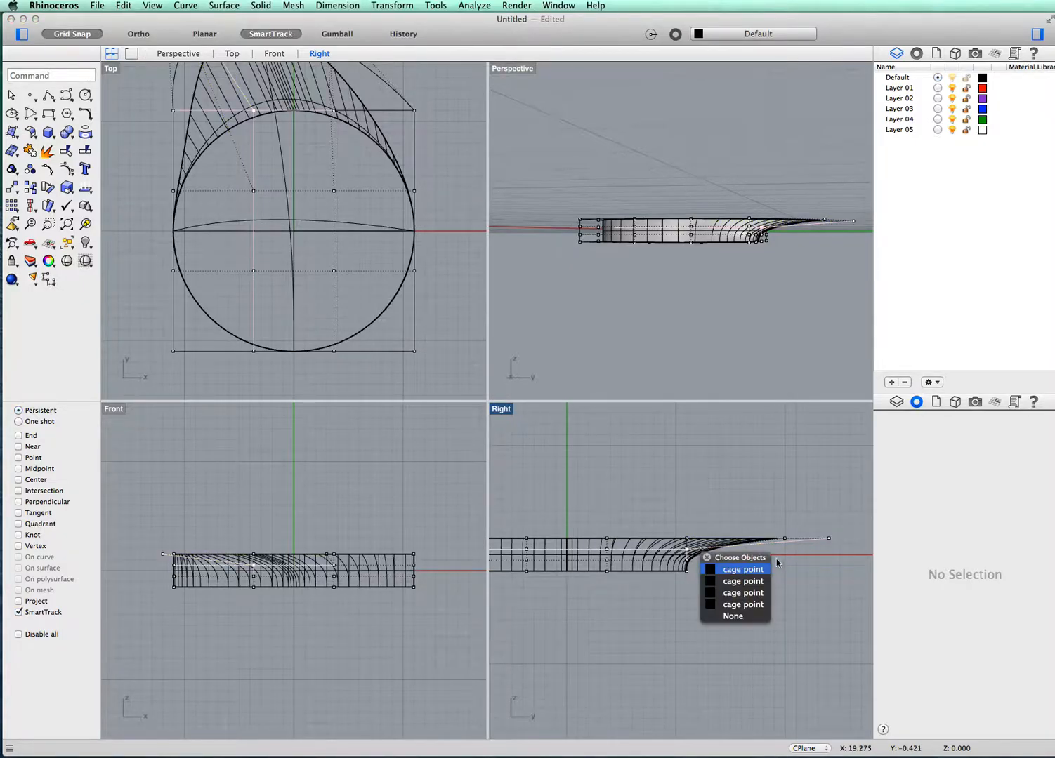
click(737, 570)
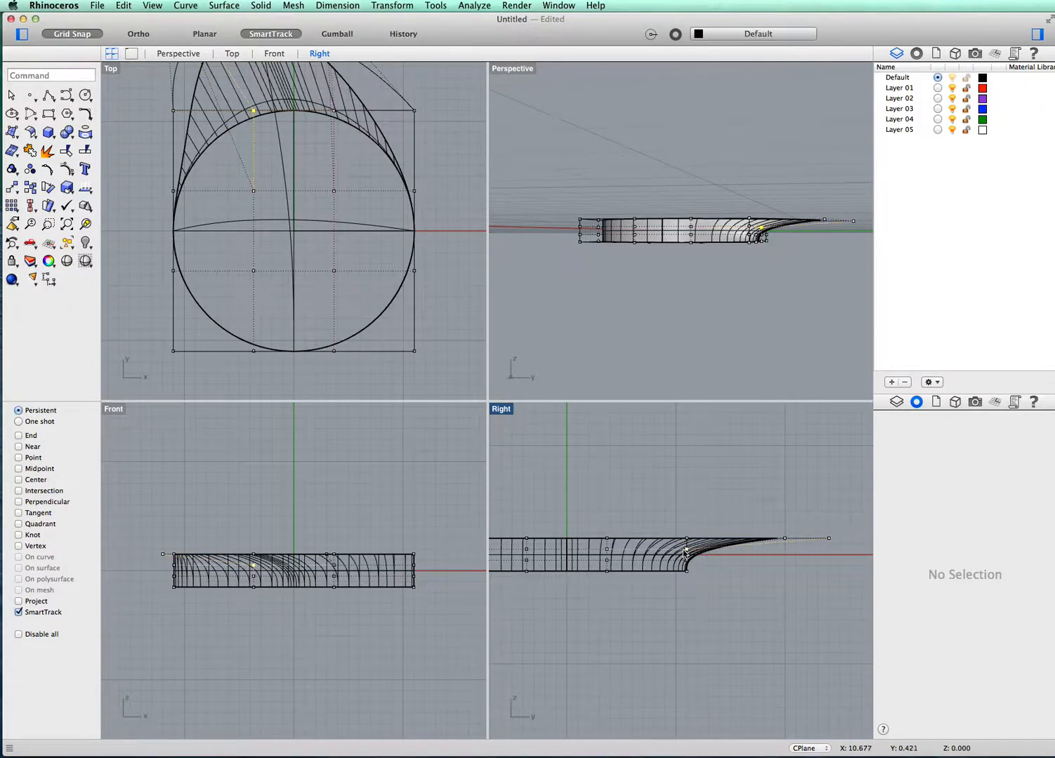
drag(685, 553, 797, 565)
Pull several more cage points from the lower rows near the disc's positive-Y edge and corner outward to distort its side.
drag(750, 245, 805, 255)
right_drag(767, 245, 724, 300)
drag(656, 243, 627, 243)
right_drag(597, 265, 689, 286)
drag(694, 271, 686, 288)
right_drag(686, 288, 699, 286)
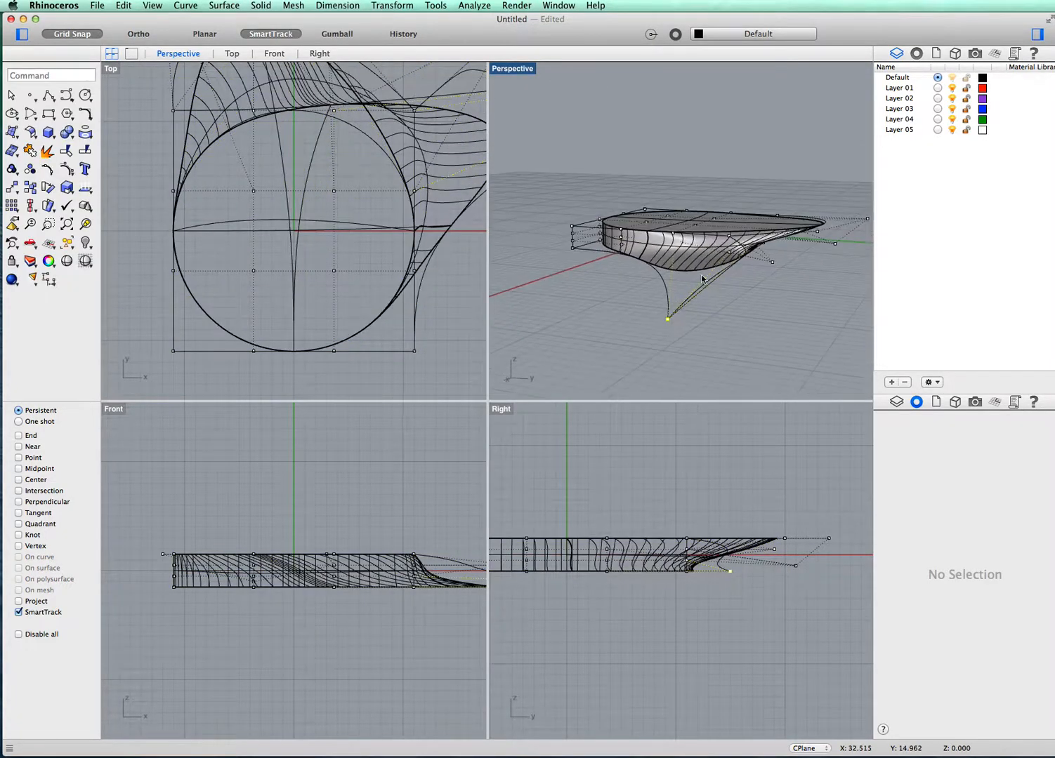
drag(733, 256, 745, 272)
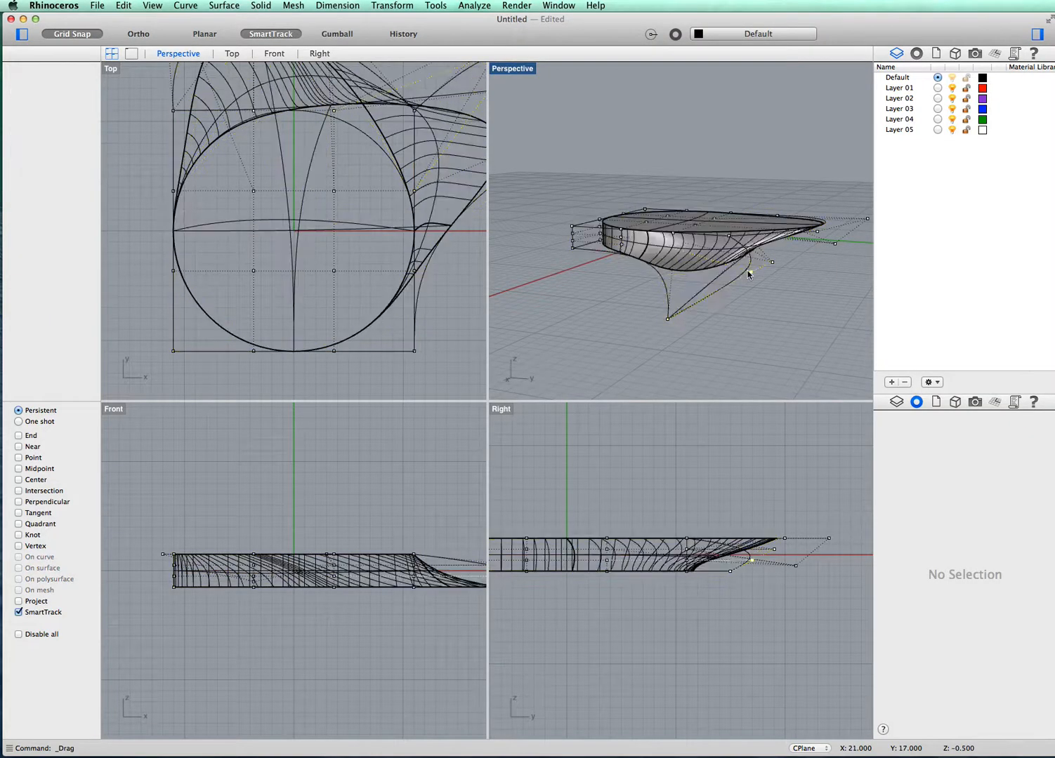
right_drag(807, 278, 715, 245)
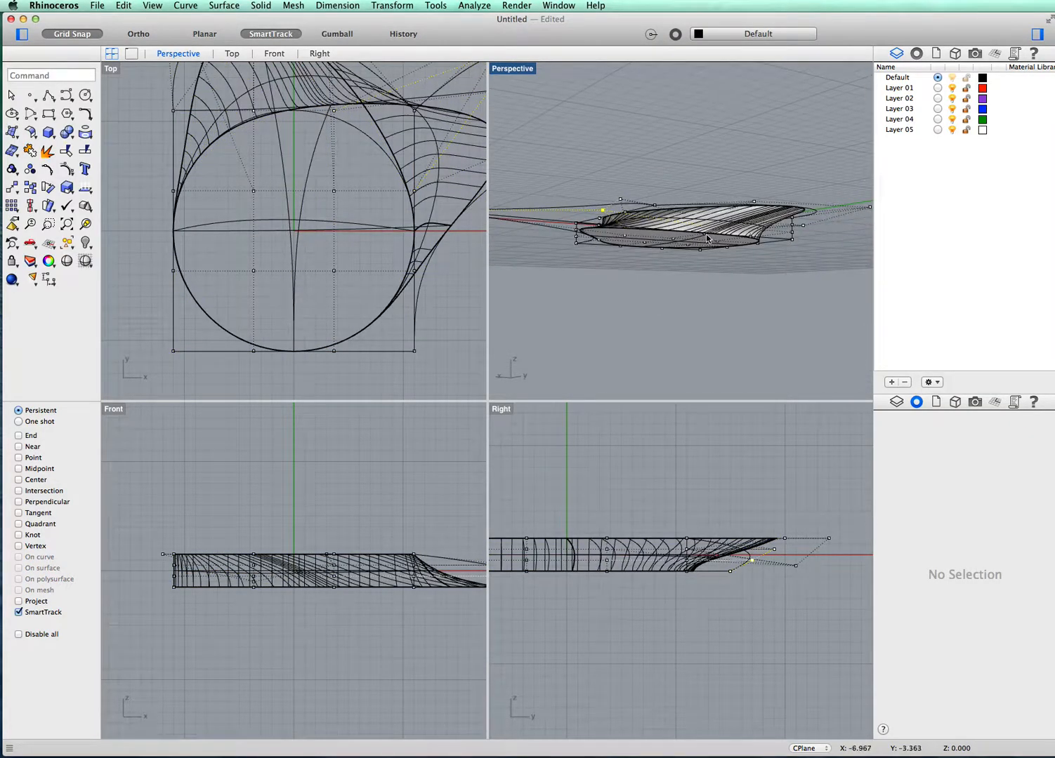
Pull a bottom-row and a middle-row cage point outward along Y and move the protruding bottom-row point back toward the disc.
drag(706, 239, 779, 245)
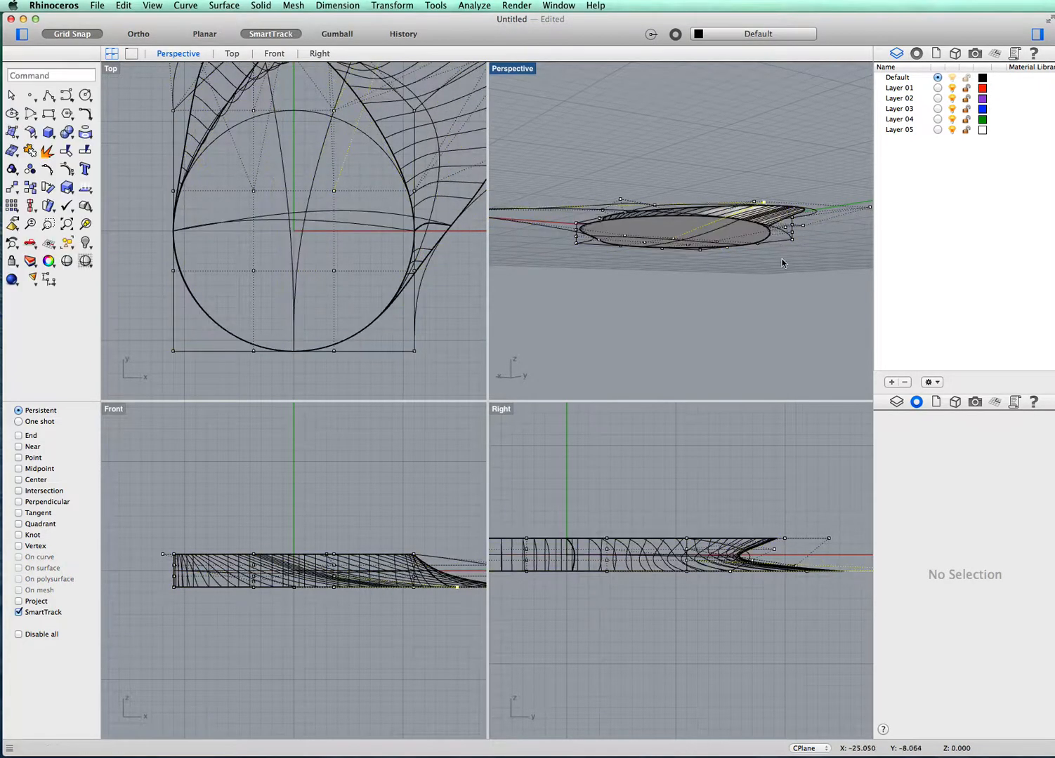
drag(776, 554, 830, 555)
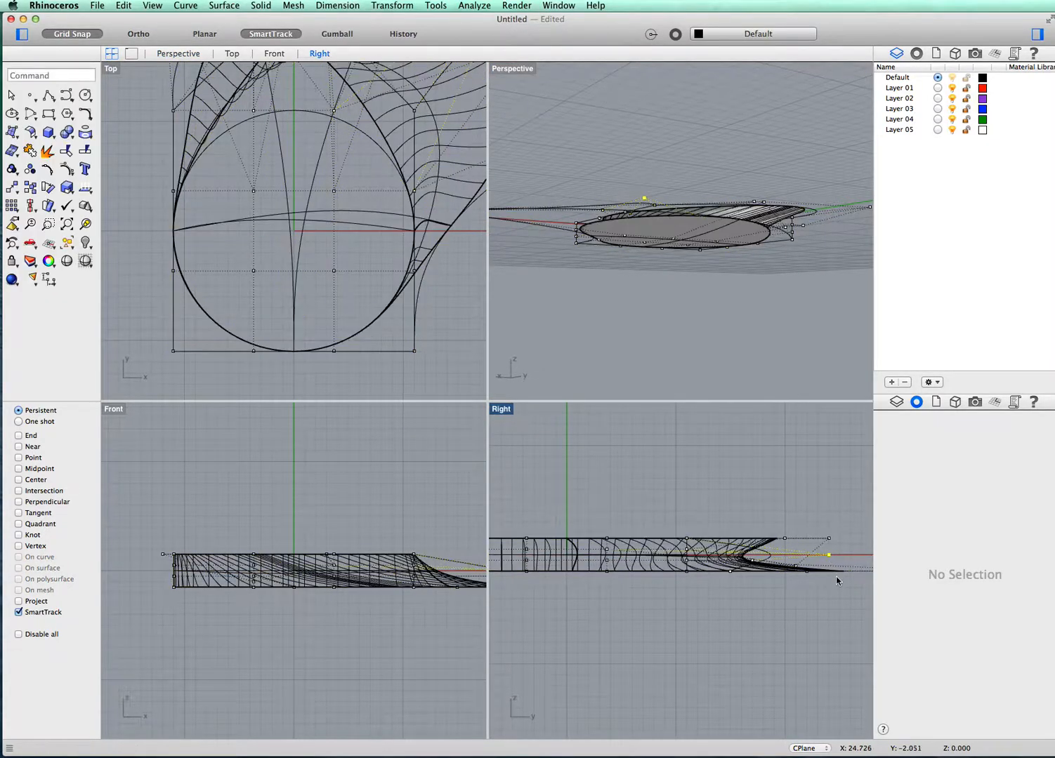
right_drag(839, 590, 676, 572)
drag(801, 553, 581, 558)
In the Right view, raise one top-row cage point and lower one bottom-row point to flare the disc's positive-Y end.
drag(624, 520, 613, 481)
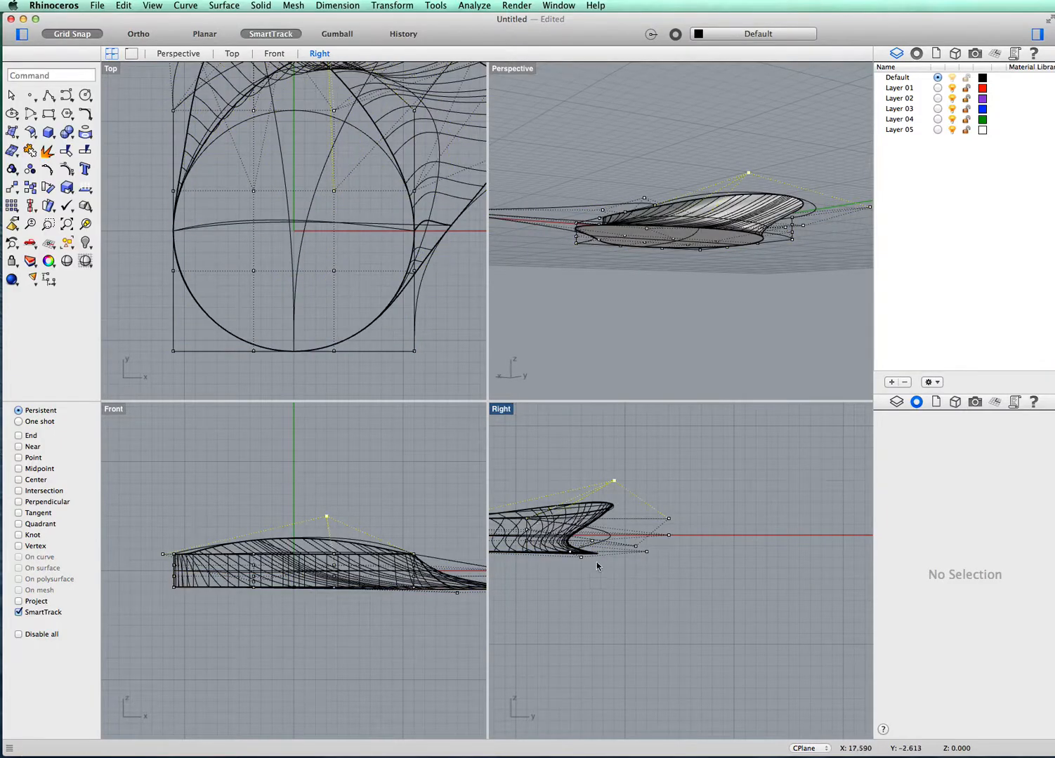
drag(580, 557, 573, 612)
right_drag(709, 547, 833, 531)
In the Perspective view, pull the lowered bottom-row cage point and its outlying neighbour inward along X to narrow the flared end.
right_drag(792, 311, 842, 304)
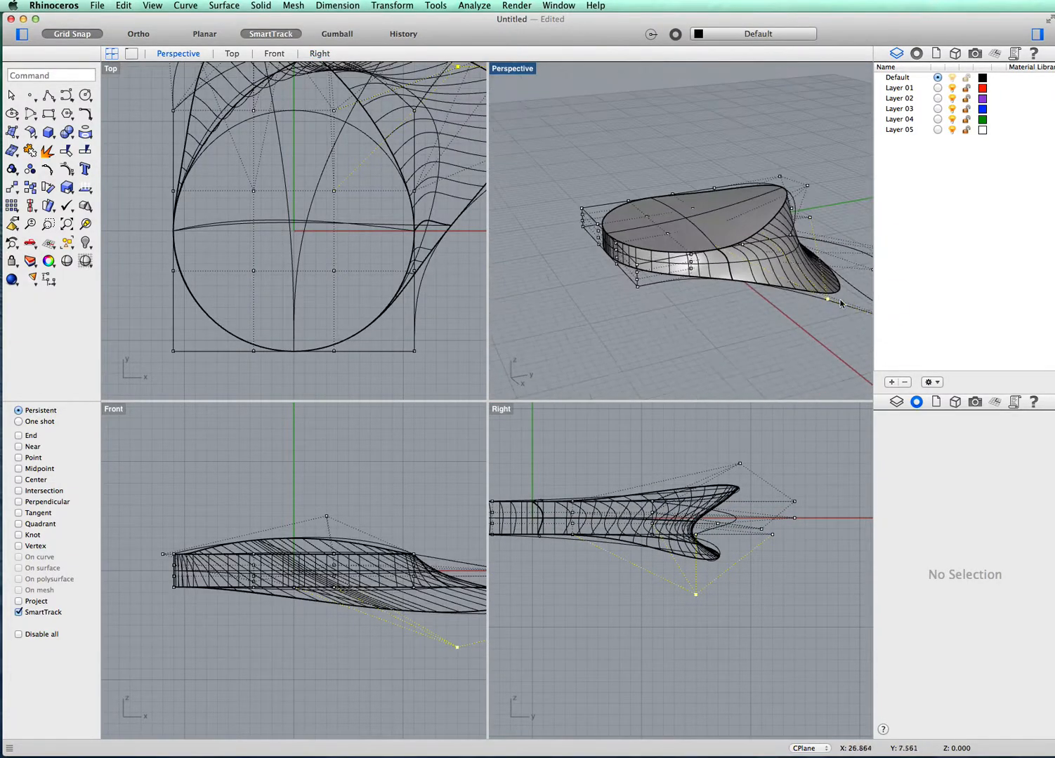
drag(828, 298, 784, 268)
right_drag(800, 332, 735, 317)
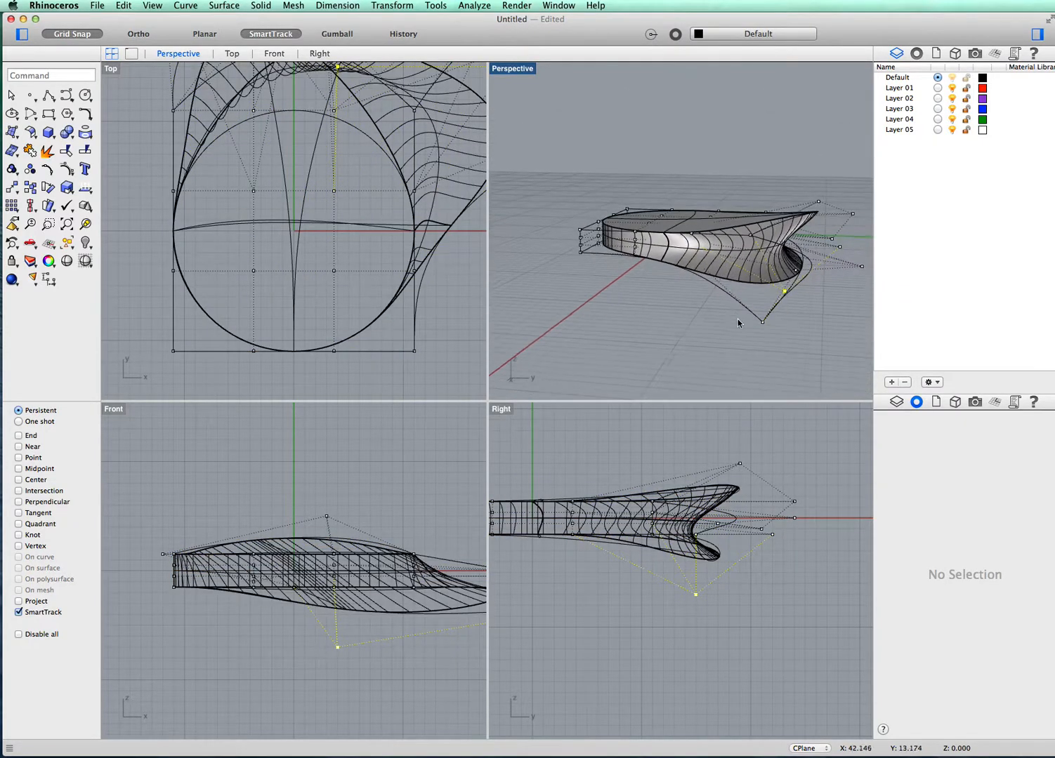
drag(764, 325, 761, 296)
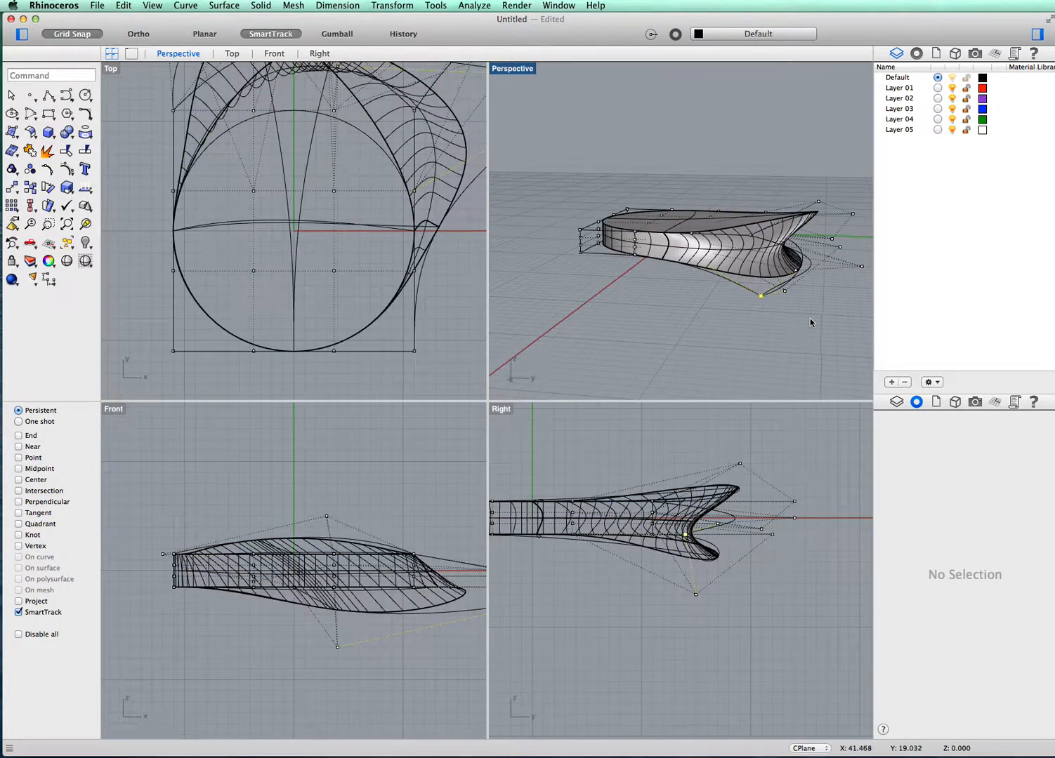
Move three outlying cage points on both sides of the positive-Y end inward to taper the shape into a smooth ring outline.
right_drag(645, 340, 706, 365)
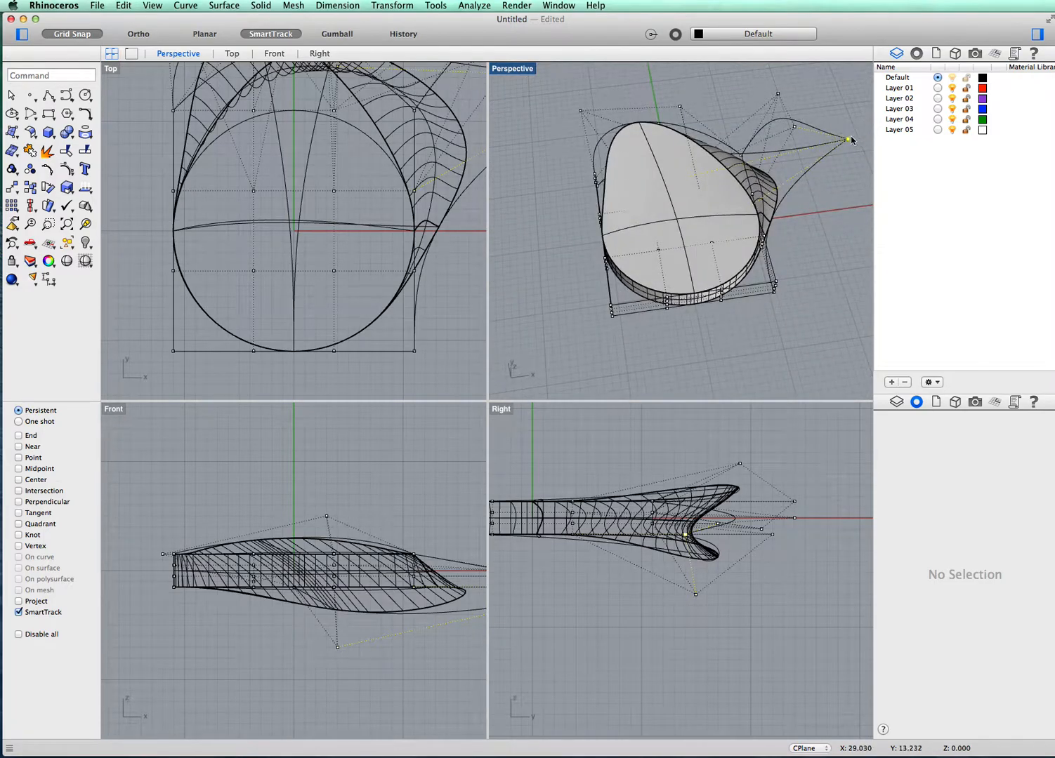
drag(847, 143, 780, 143)
drag(580, 114, 614, 126)
right_drag(809, 257, 763, 320)
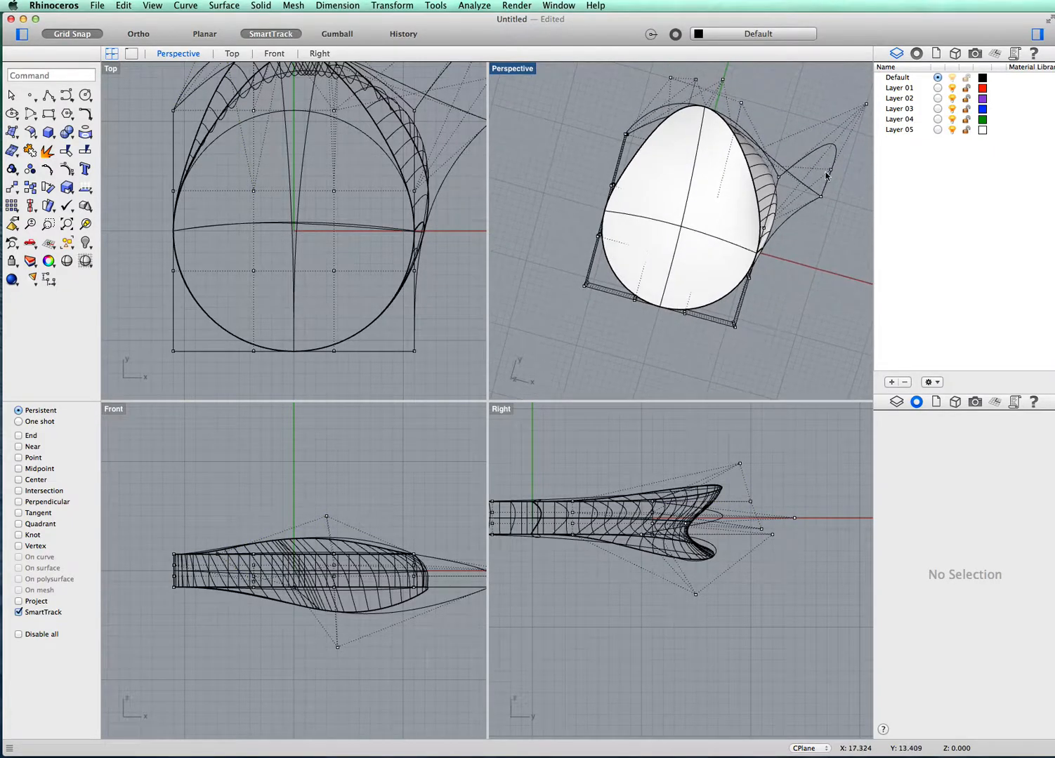
drag(830, 174, 768, 194)
right_click(803, 262)
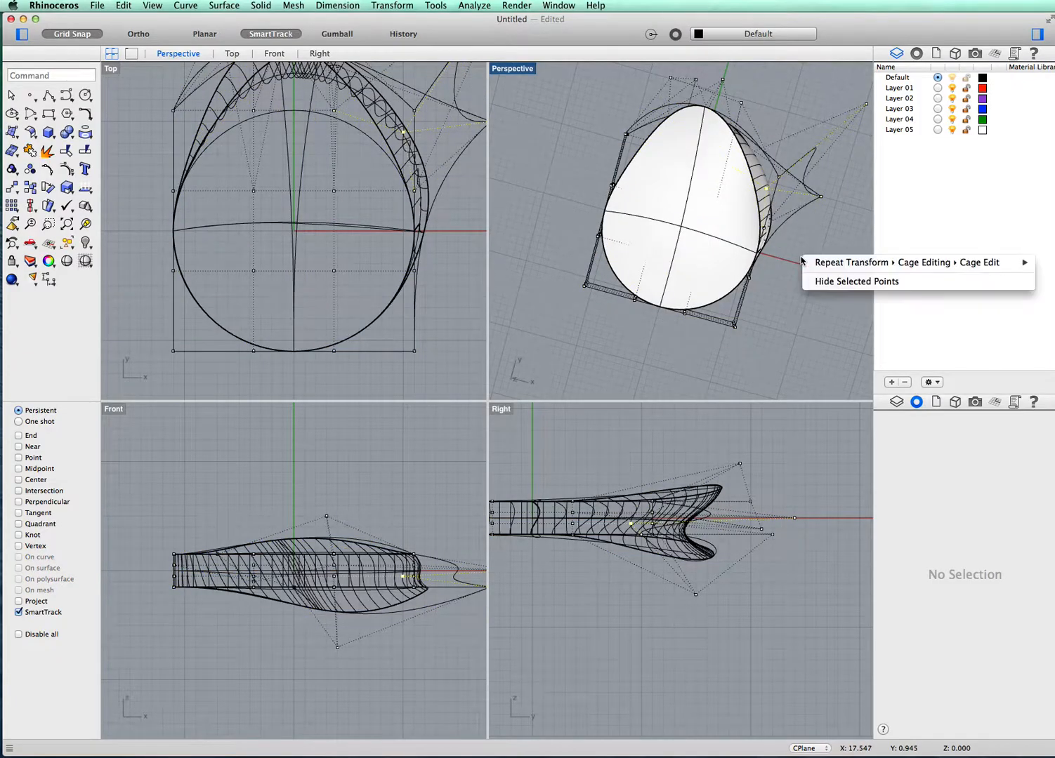
click(776, 281)
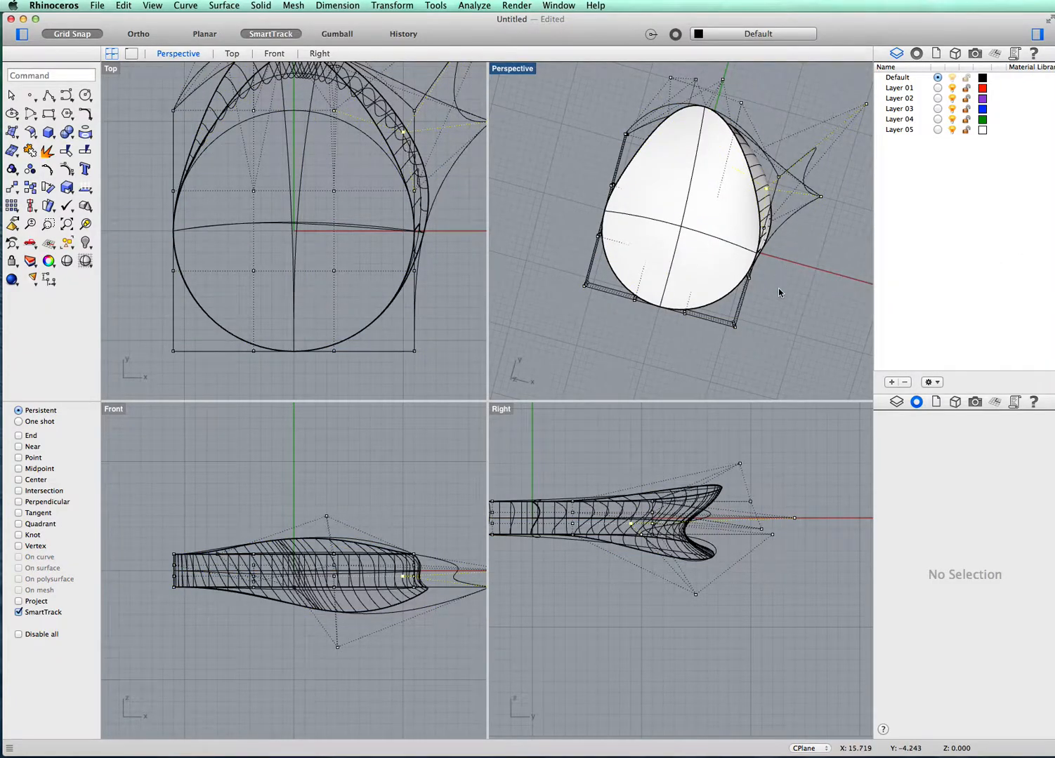
right_drag(779, 316, 806, 225)
mouse_move(768, 347)
right_down()
mouse_move(789, 252)
mouse_move(721, 327)
mouse_move(773, 354)
mouse_move(818, 341)
mouse_move(730, 358)
mouse_move(753, 357)
right_up()
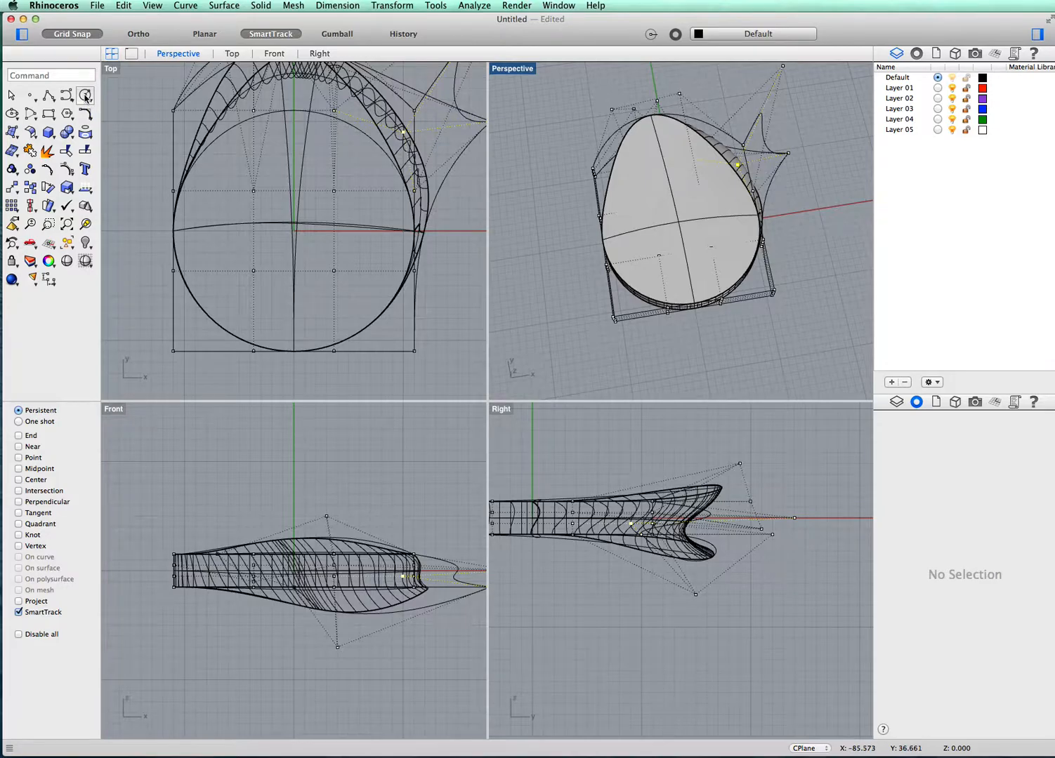
Draw a circle centred on the origin in the Top view, slightly smaller than the disc's original outline, by entering its diameter.
click(85, 96)
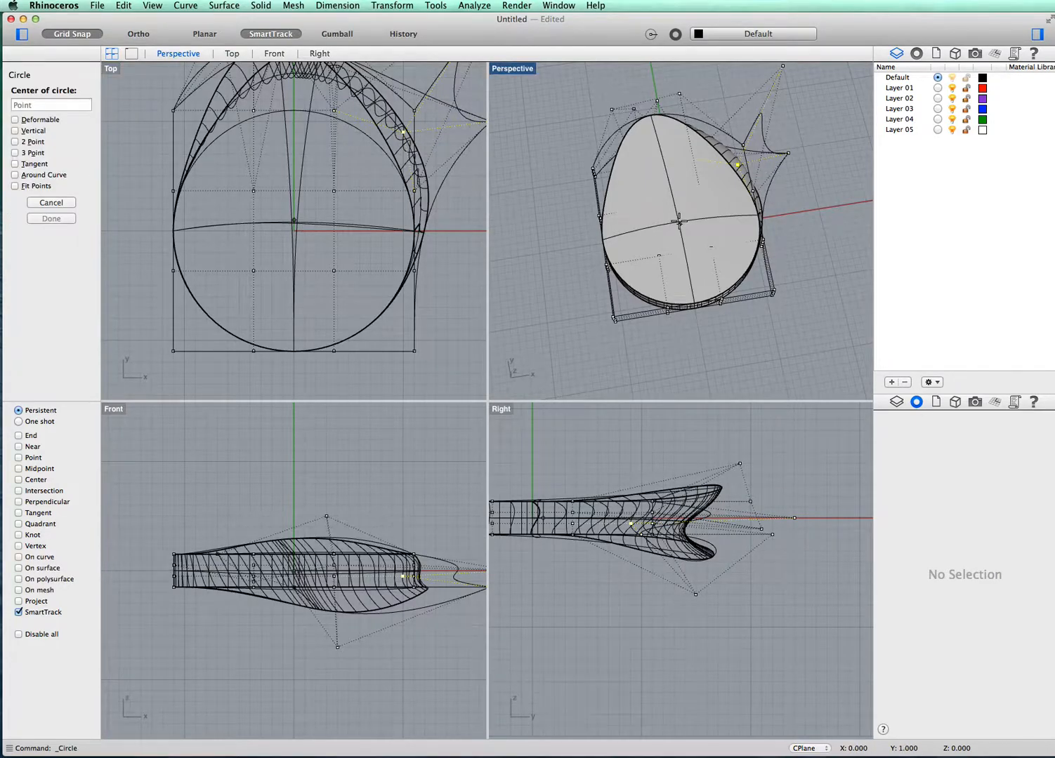
click(296, 231)
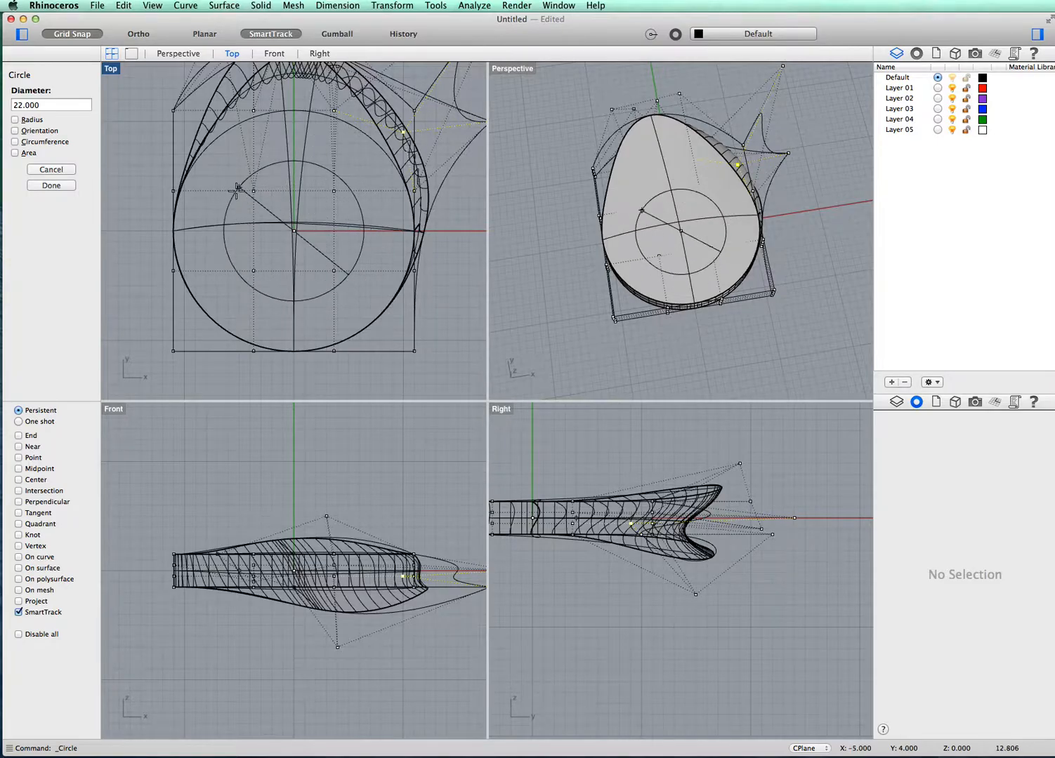
click(65, 108)
text(1)
click(46, 187)
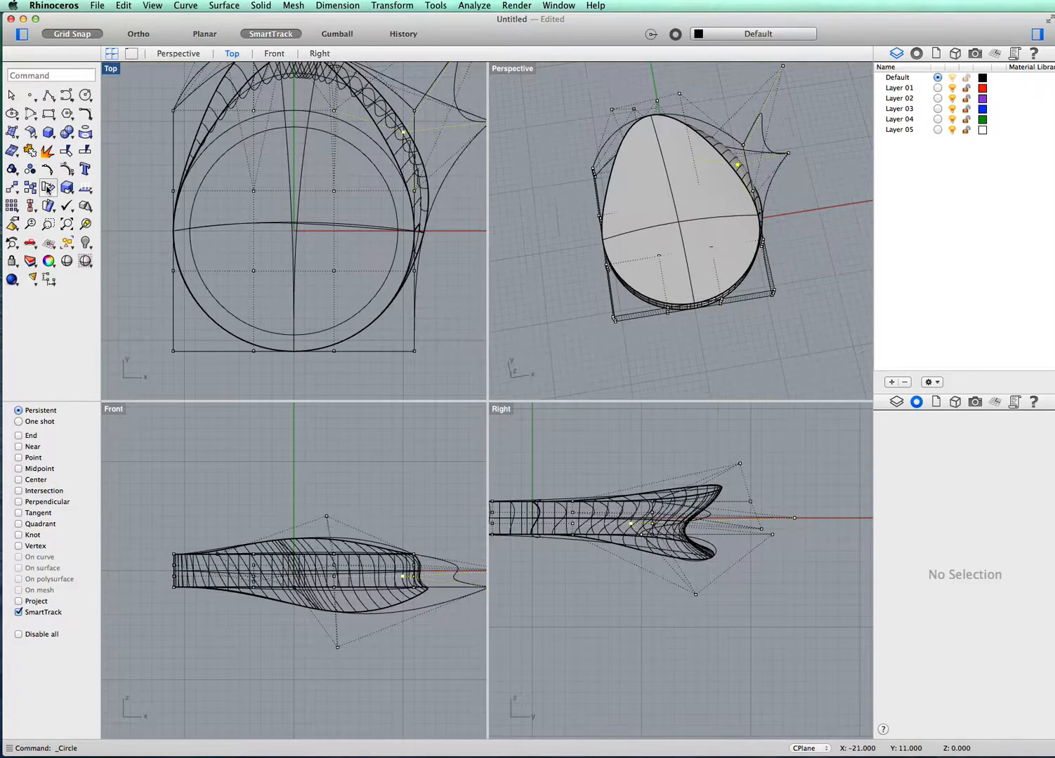
Extrude the new circle straight to both sides as a solid, about 9 units each way, through the deformed disc.
click(367, 161)
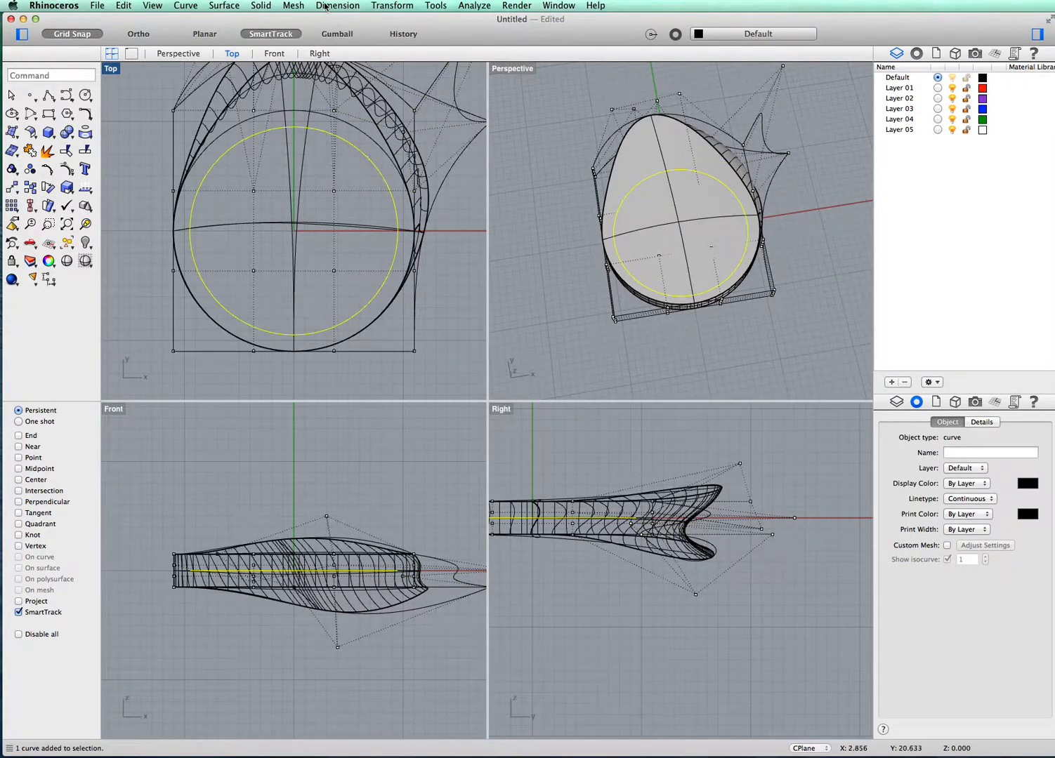
click(263, 6)
mouse_move(355, 207)
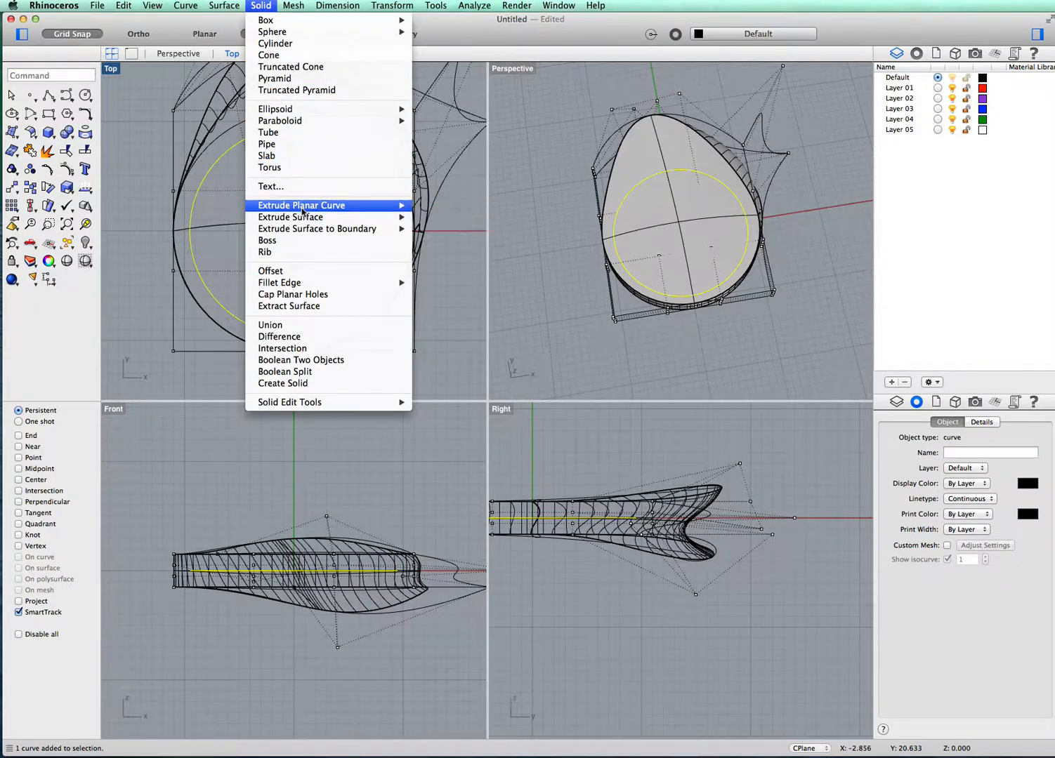
click(439, 206)
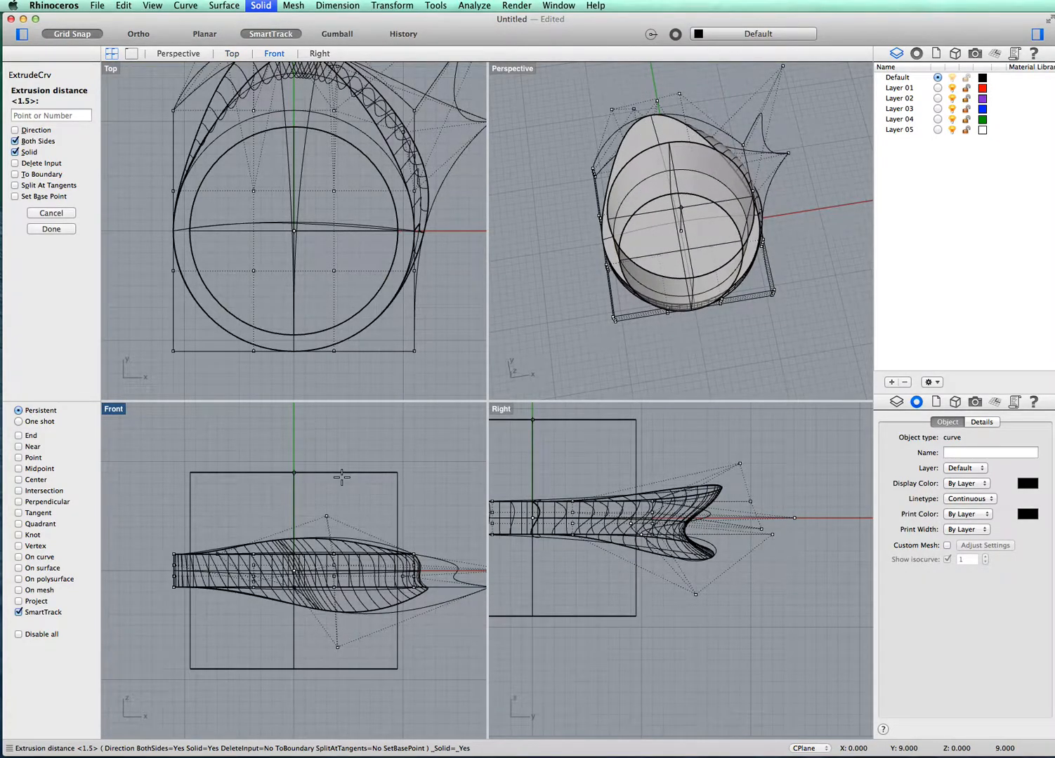
click(341, 477)
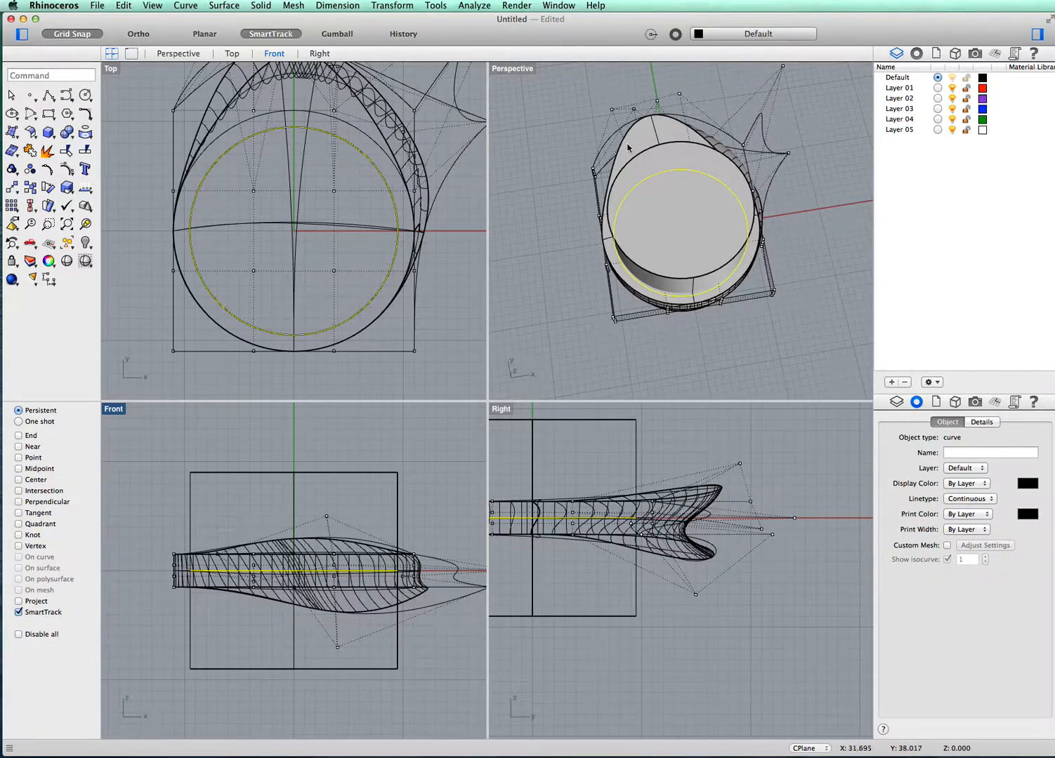
Subtract the extruded cylinder from the deformed disc with Boolean Difference, deleting the input, to cut the finger hole.
click(262, 6)
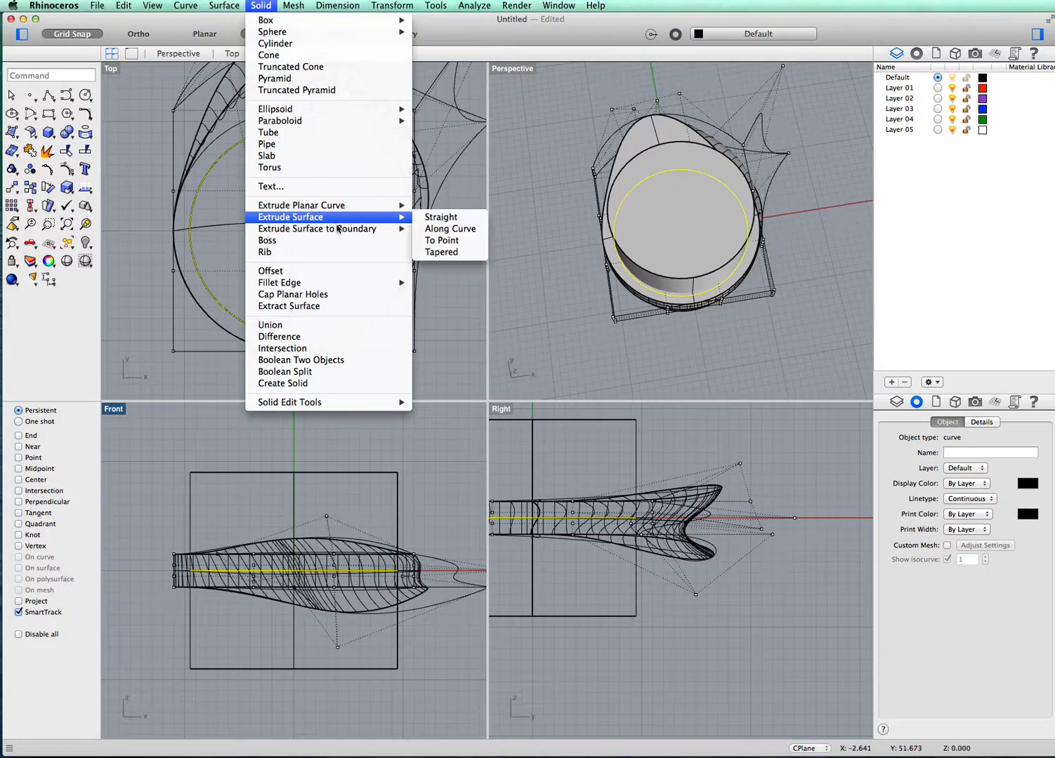
click(346, 338)
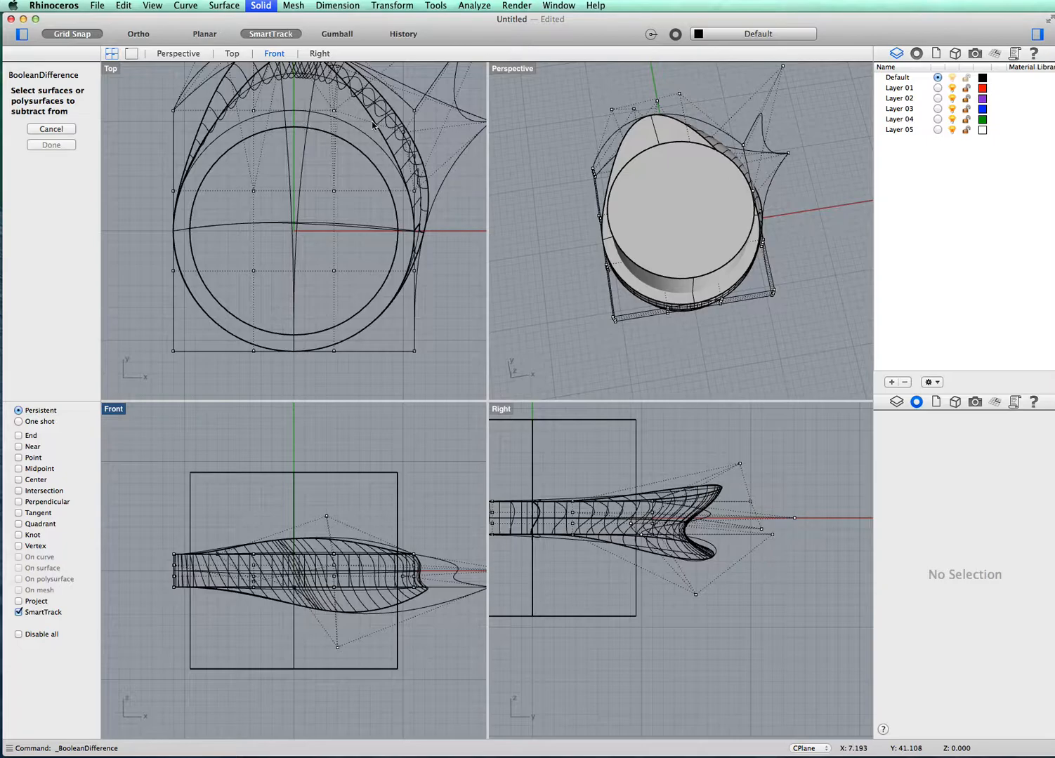
click(637, 148)
click(59, 157)
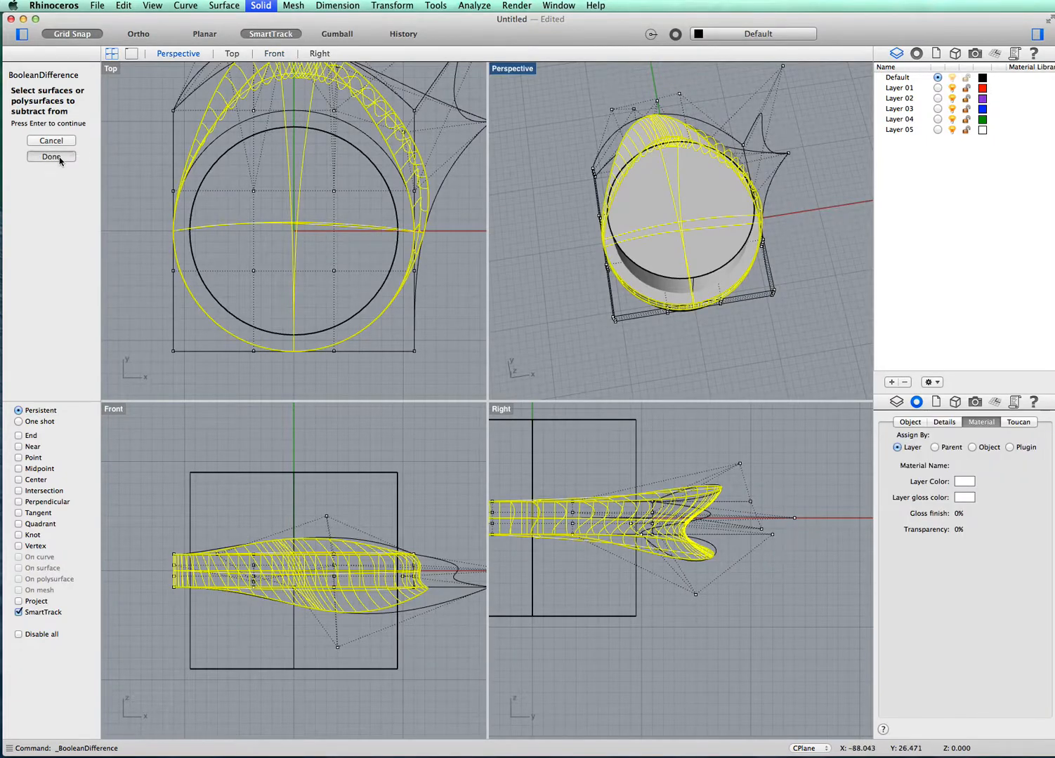
click(644, 204)
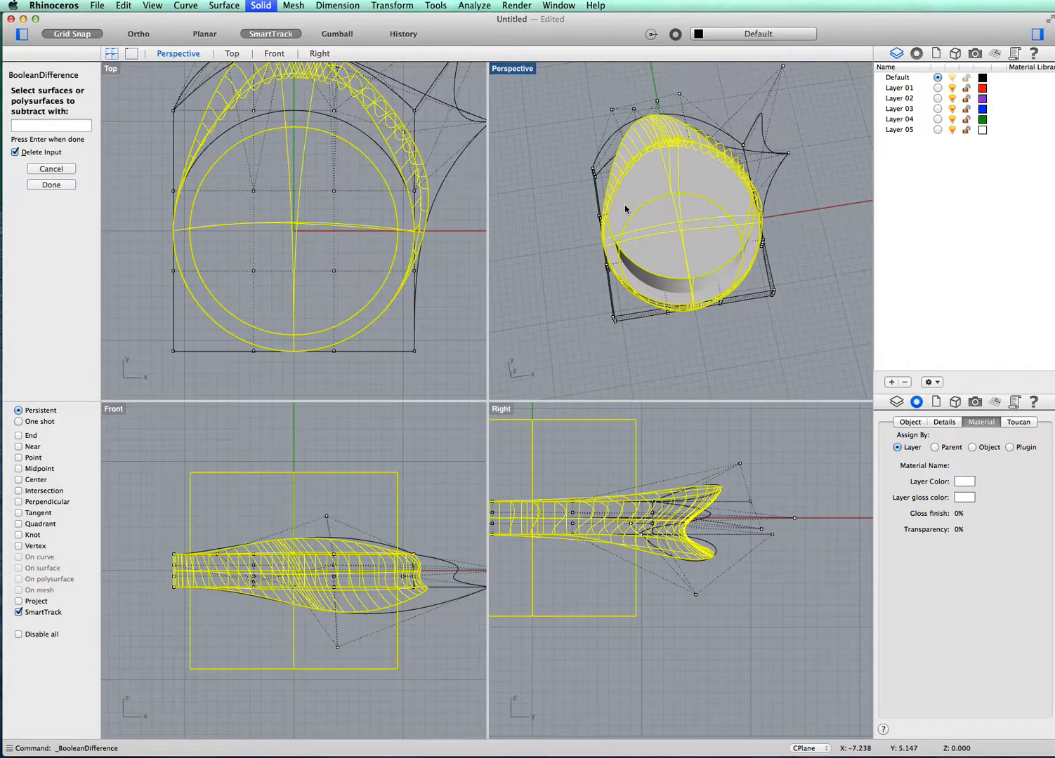
click(59, 186)
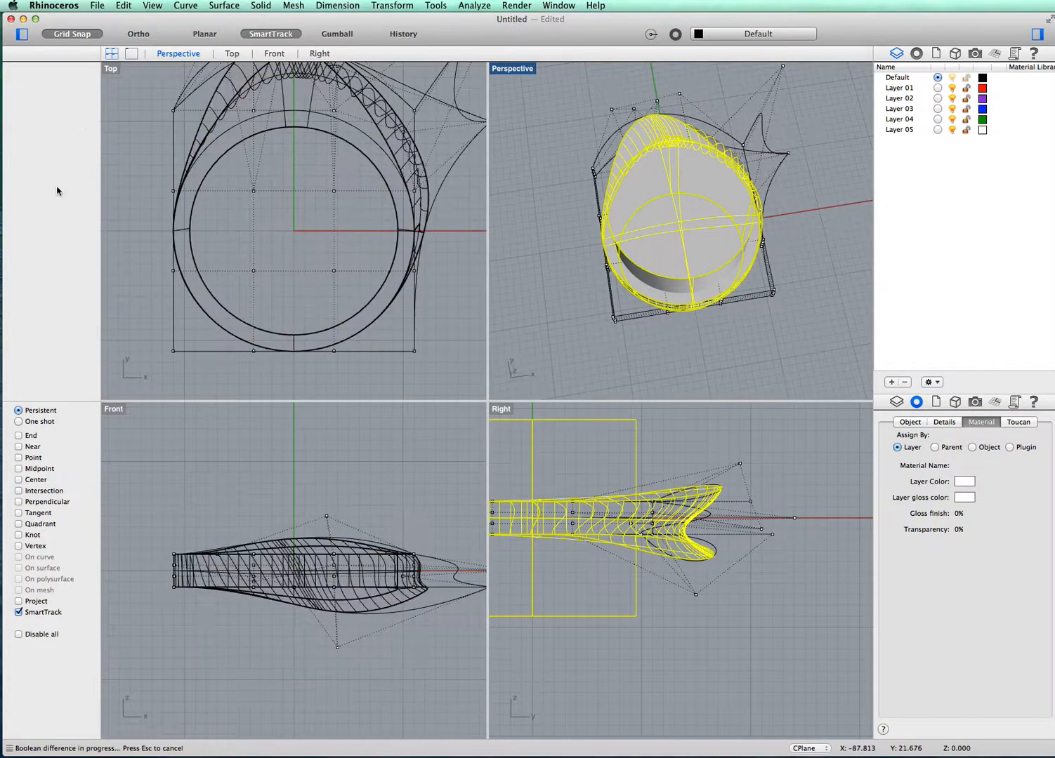
right_drag(831, 275, 804, 273)
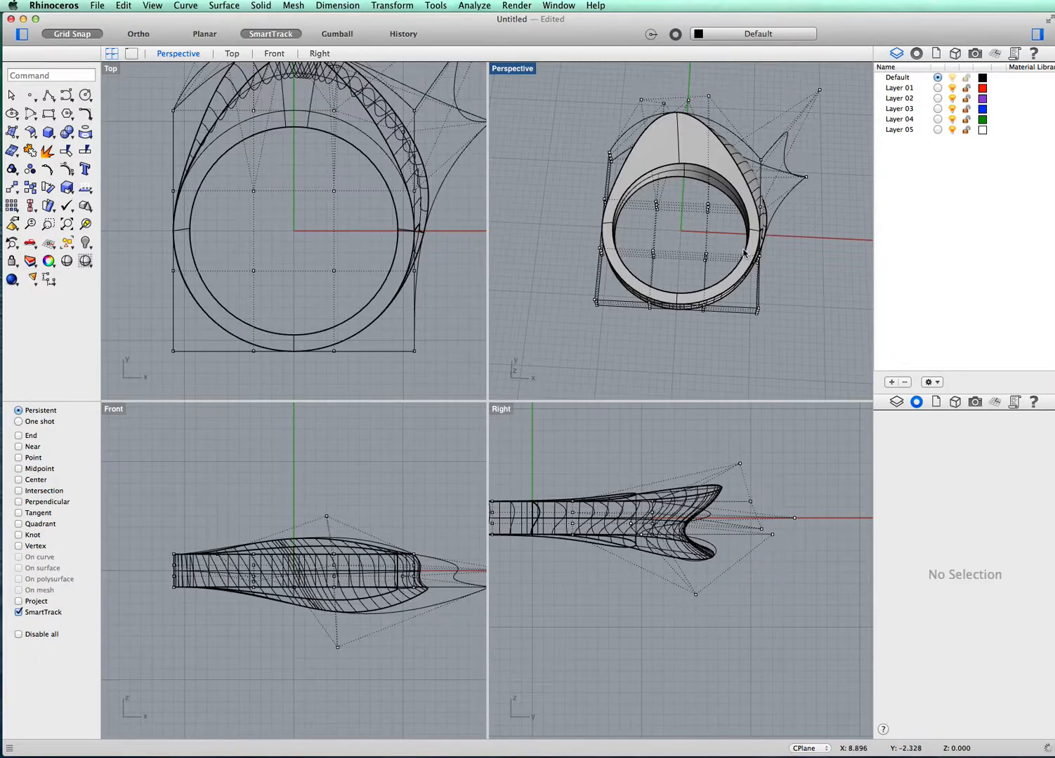
Fillet both circular edges of the finger hole with a radius of 1.
click(261, 6)
mouse_move(328, 204)
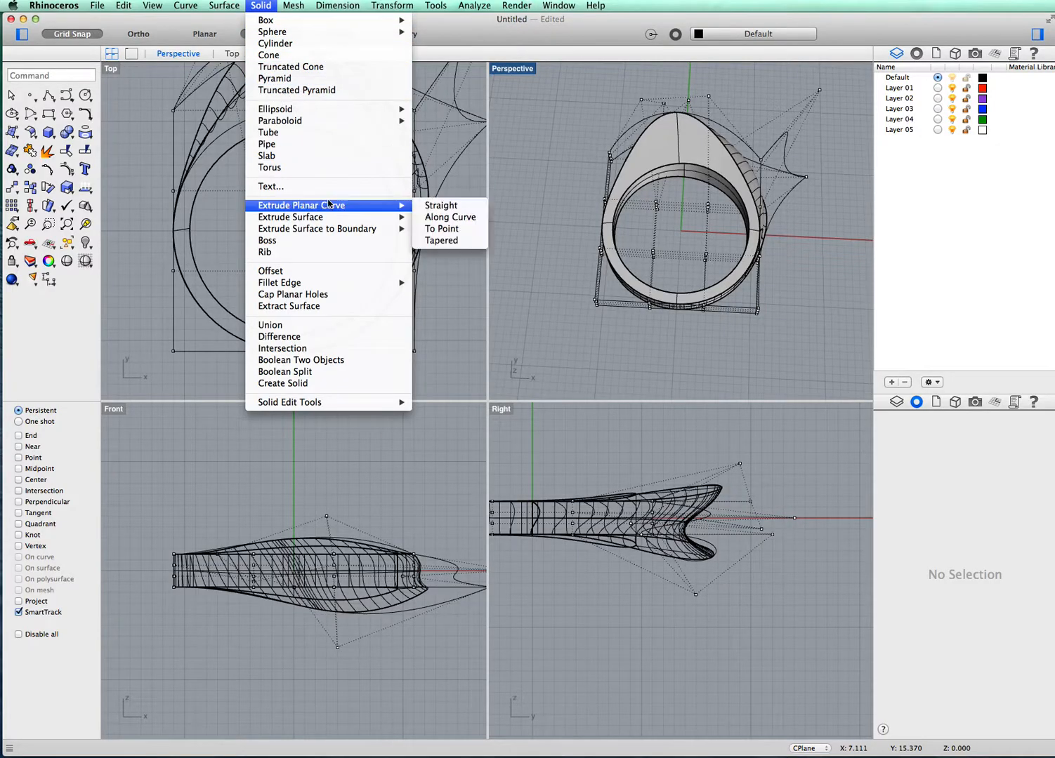
mouse_move(361, 283)
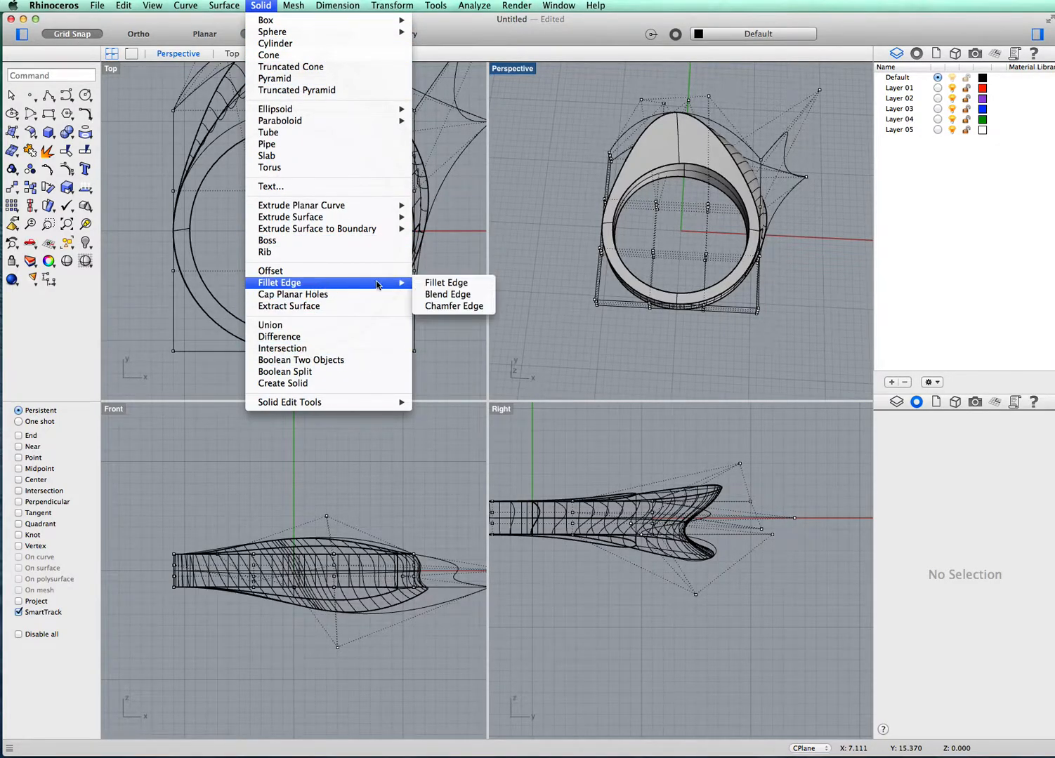
click(446, 282)
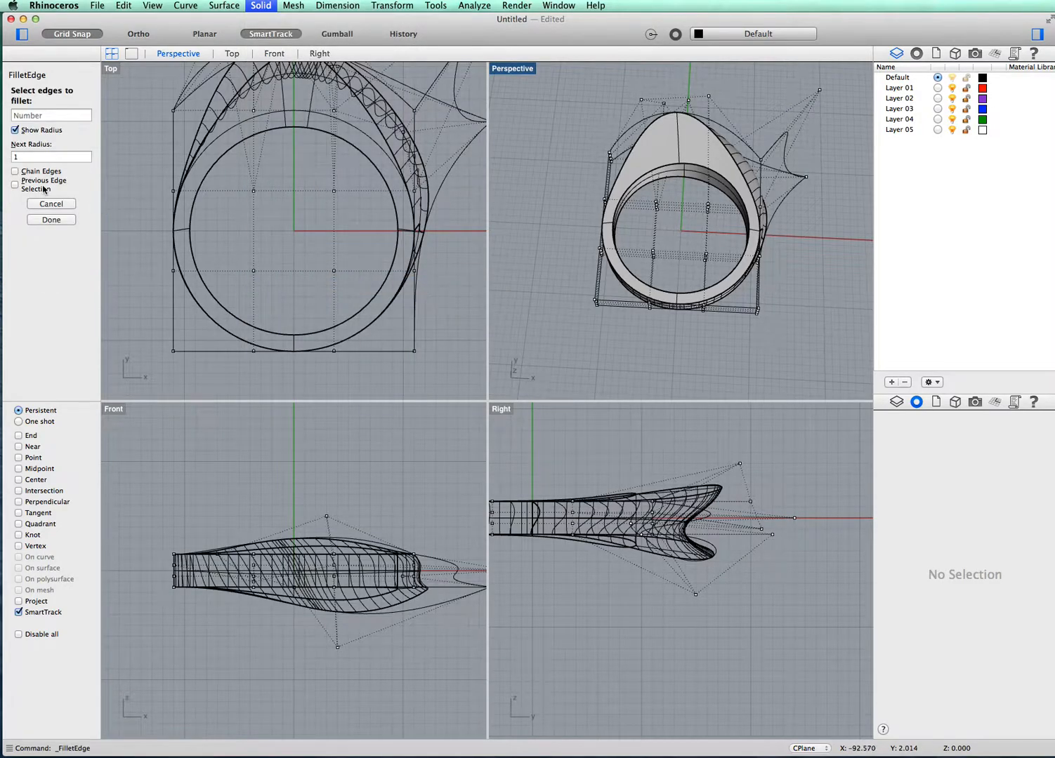
click(688, 169)
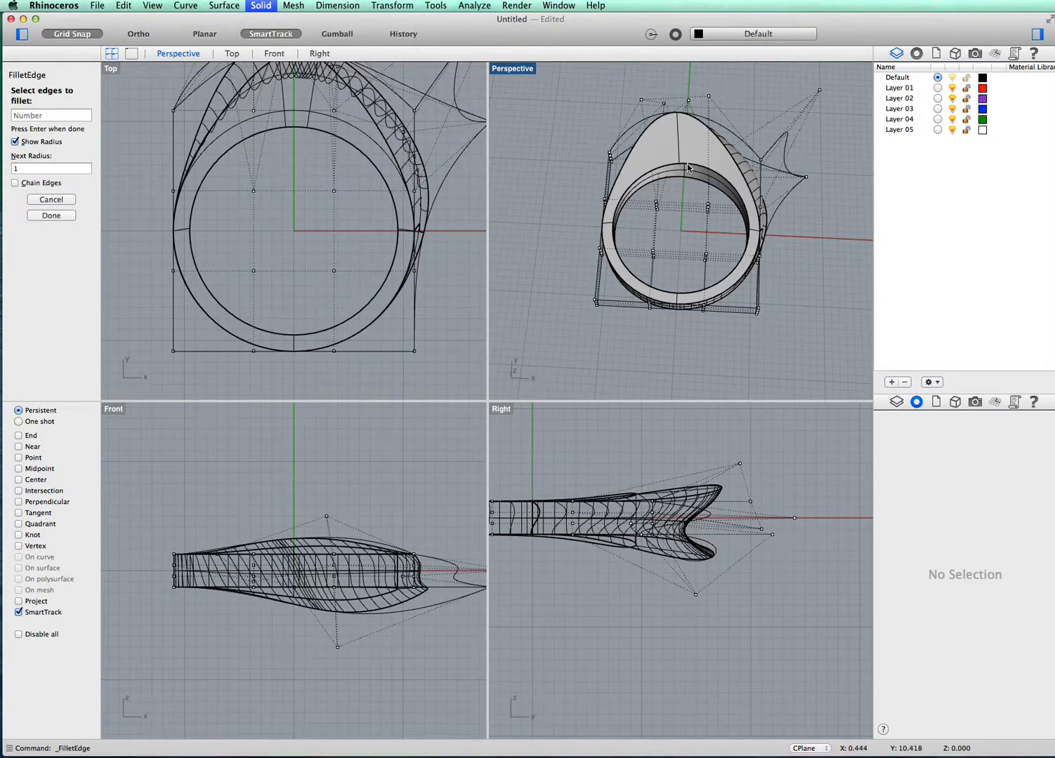
click(688, 168)
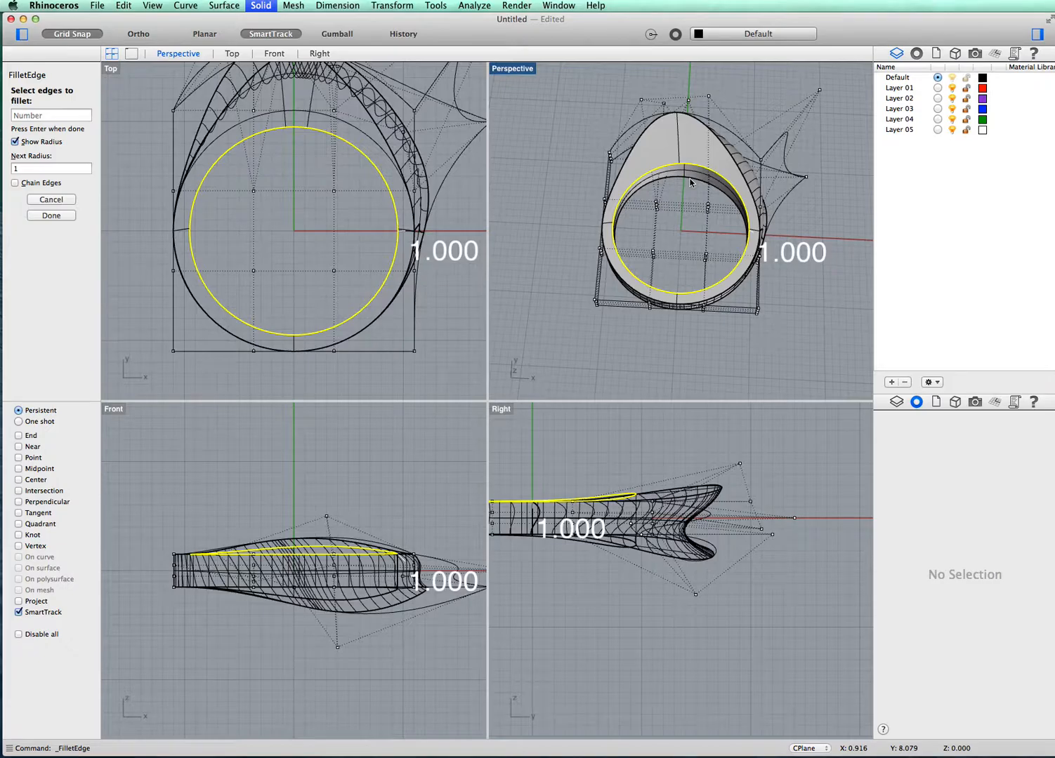
click(689, 182)
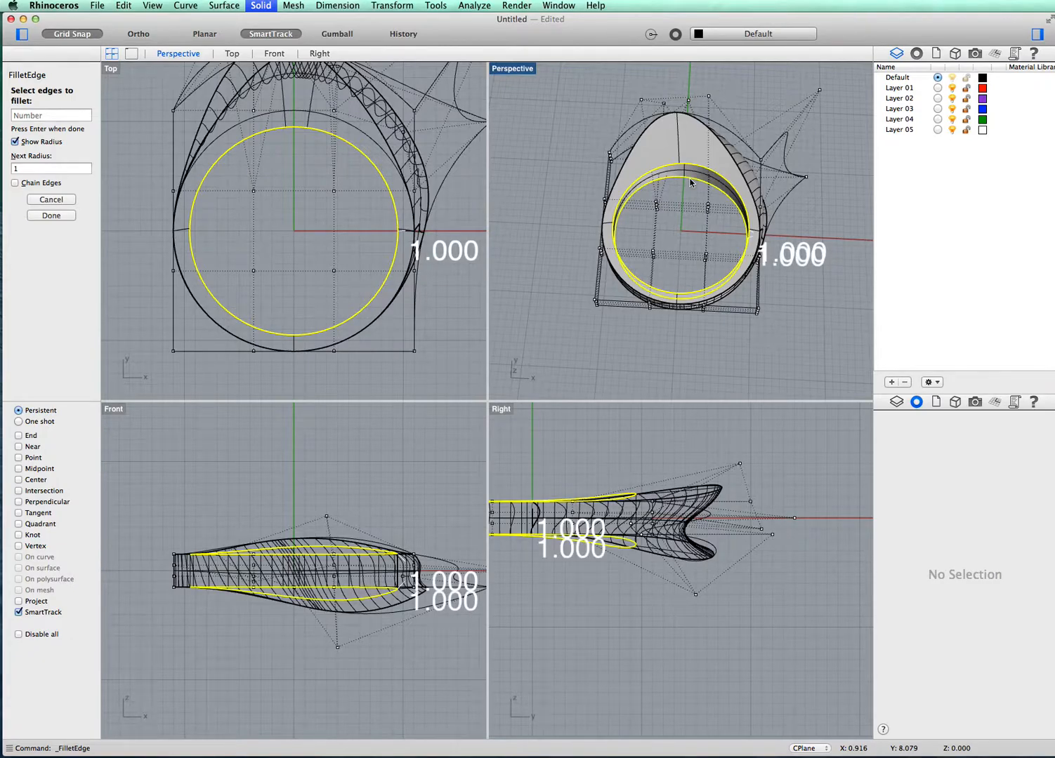
click(59, 219)
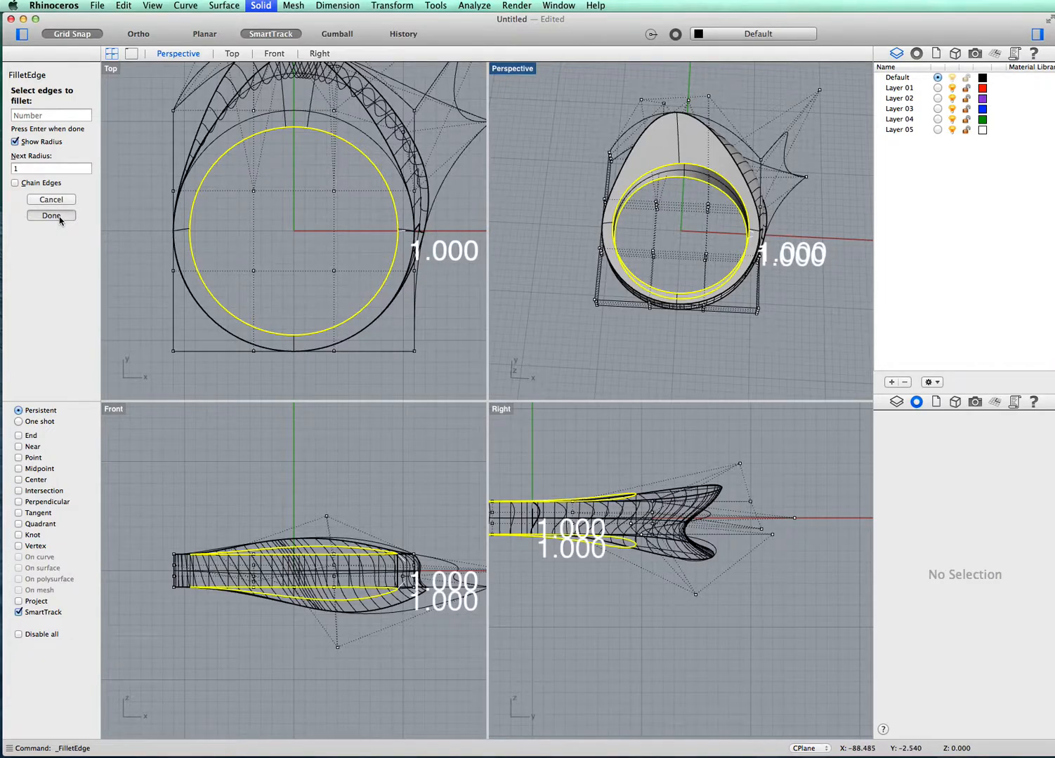
click(52, 271)
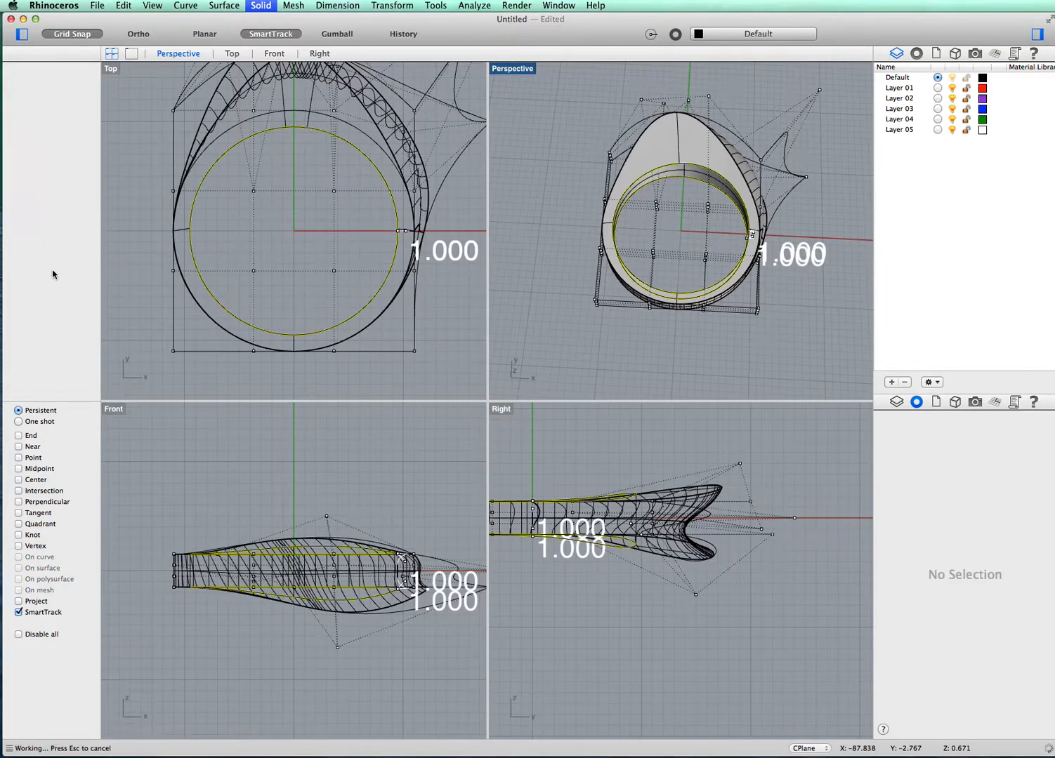
right_drag(657, 340, 692, 418)
right_drag(747, 267, 798, 317)
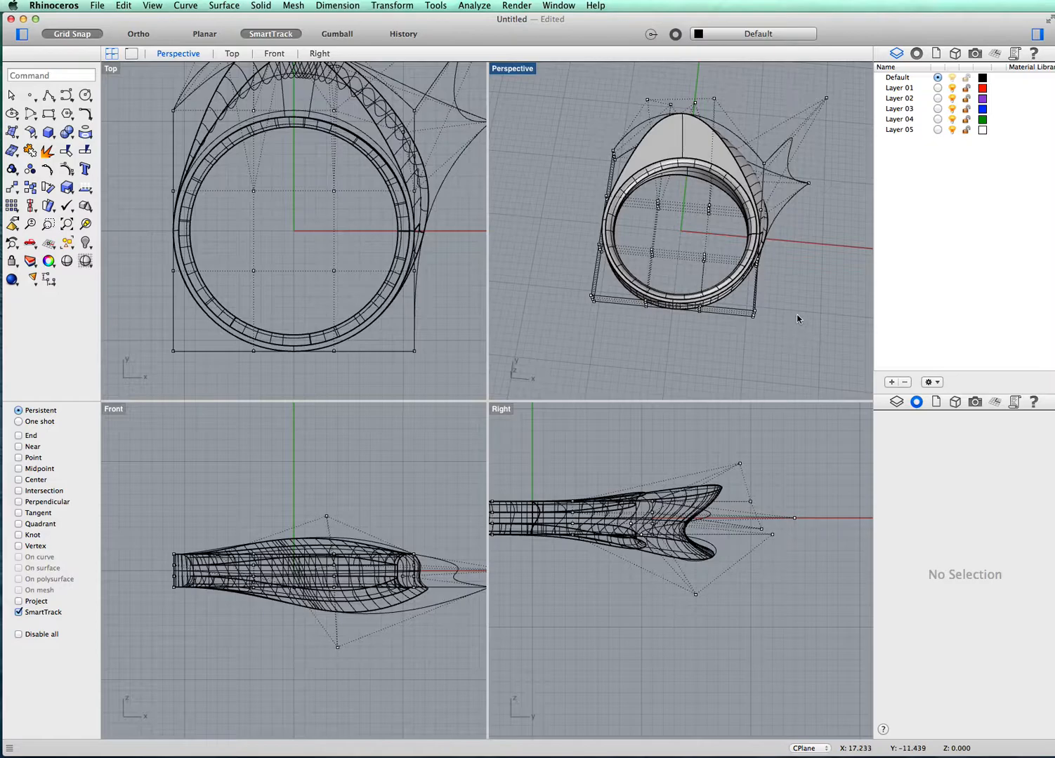
Duplicate the filleted ring in place and move the copy clear of the original, about 28 units along the X axis.
click(689, 154)
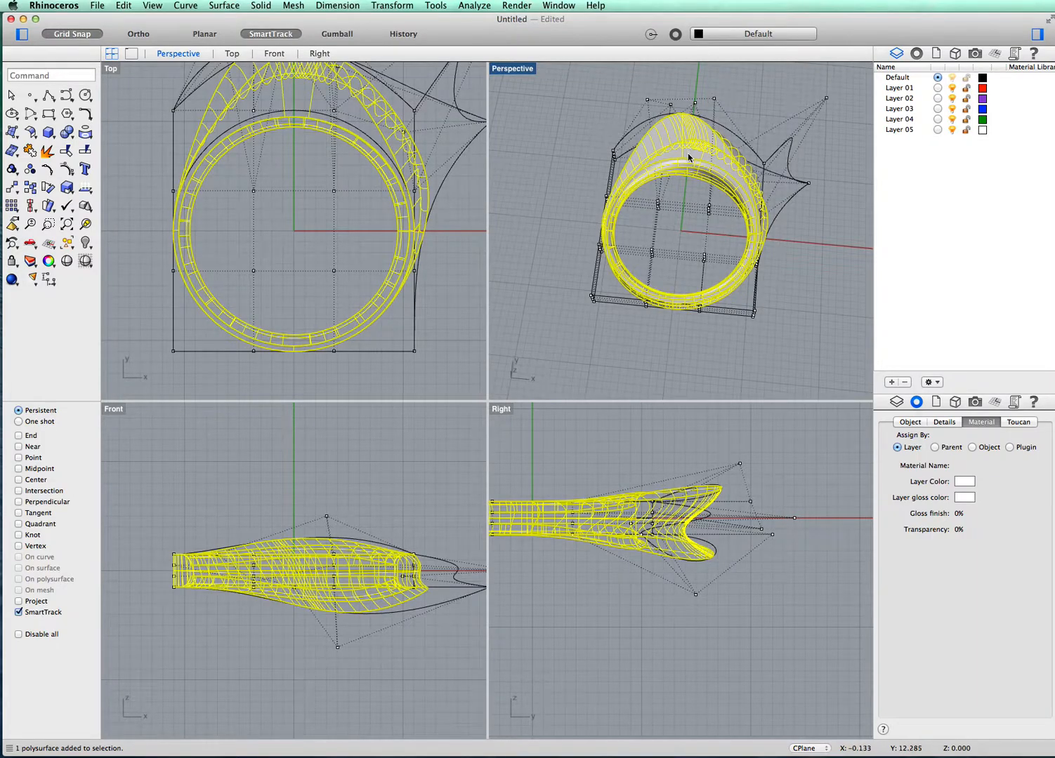
click(123, 5)
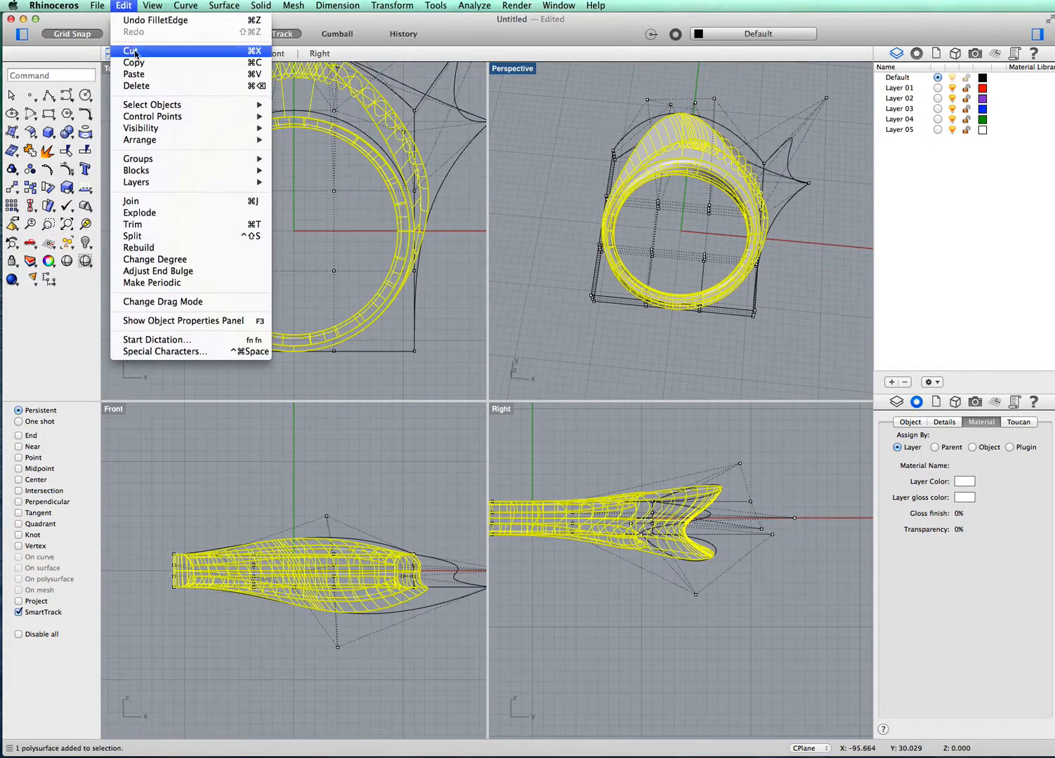
click(133, 63)
click(124, 5)
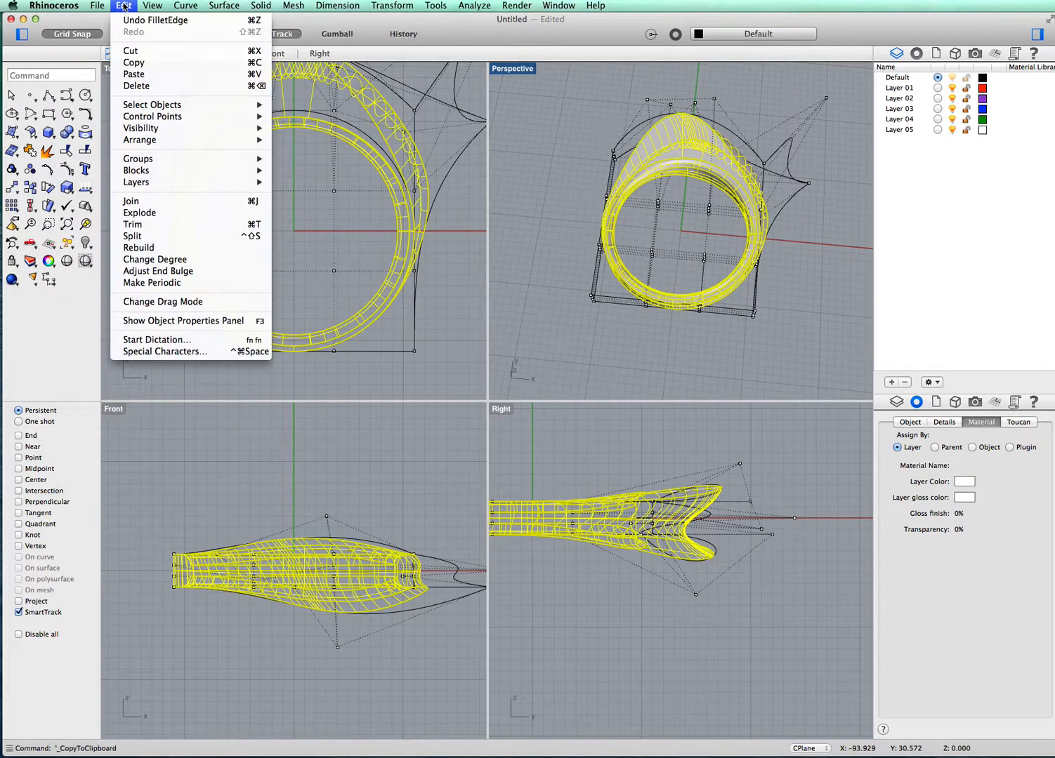
click(142, 75)
drag(665, 155, 773, 164)
mouse_move(566, 155)
right_down()
mouse_move(559, 146)
mouse_move(571, 159)
right_up()
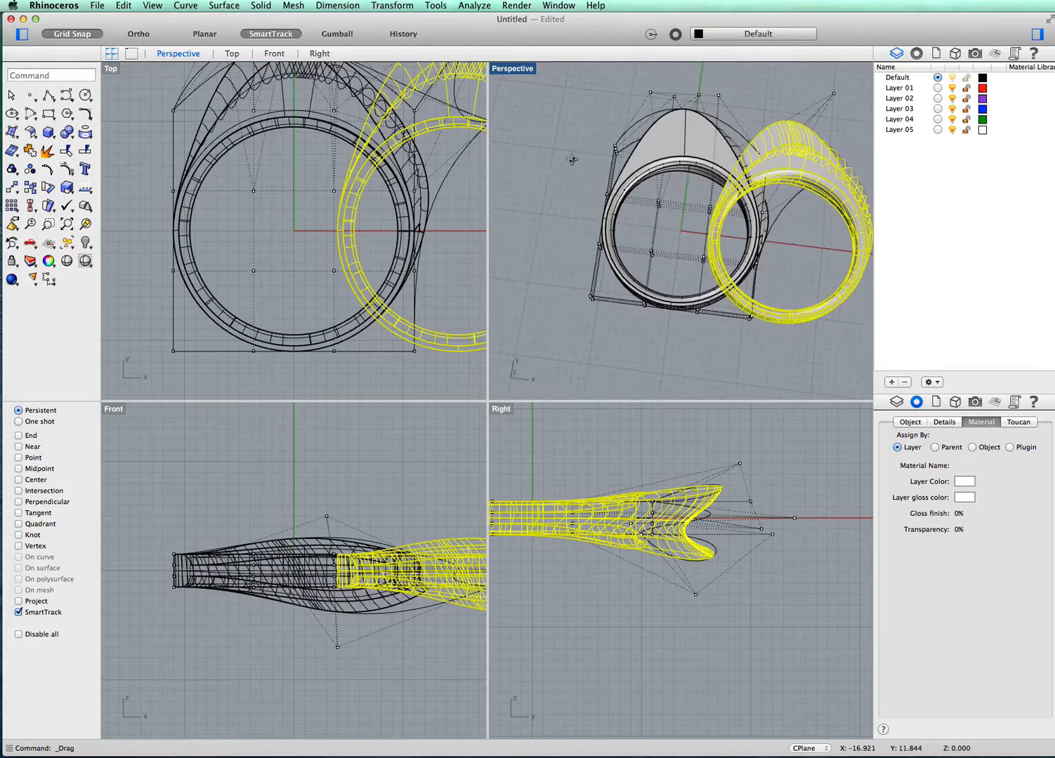
right_drag(443, 220, 310, 221)
scroll(388, 247, down, 2)
drag(322, 176, 400, 177)
drag(336, 186, 351, 186)
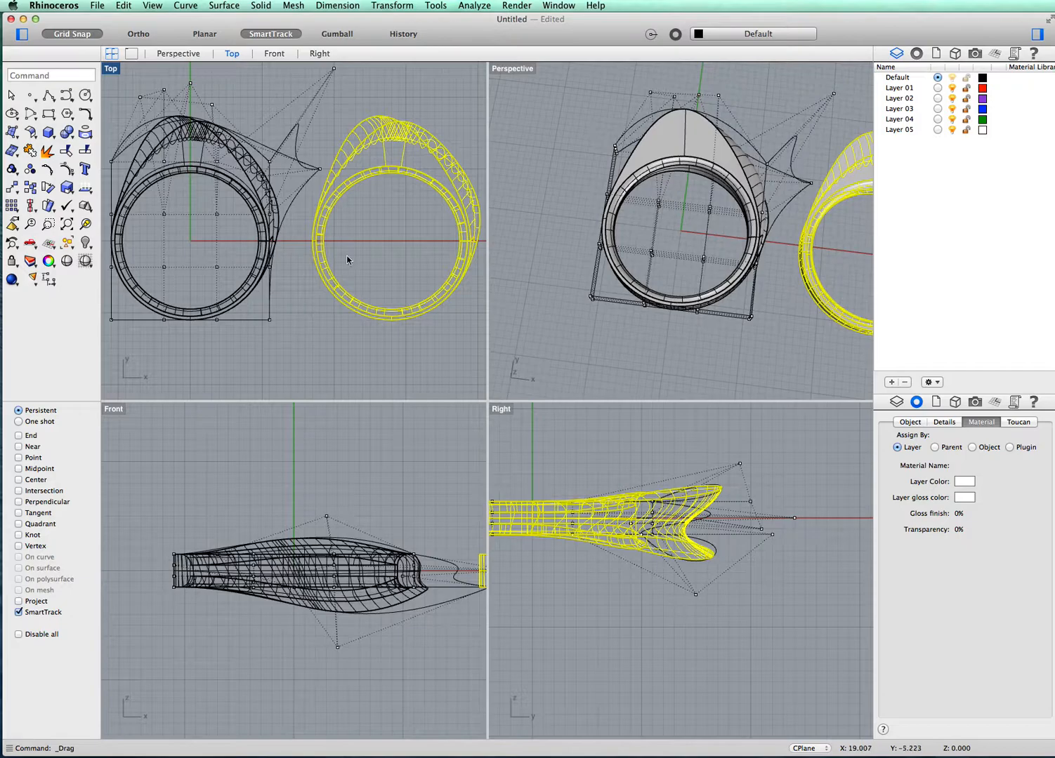
Scale the ring copy down in 3-D to about four fifths of its size from an origin just below it, with grid snap off for the final point.
click(399, 9)
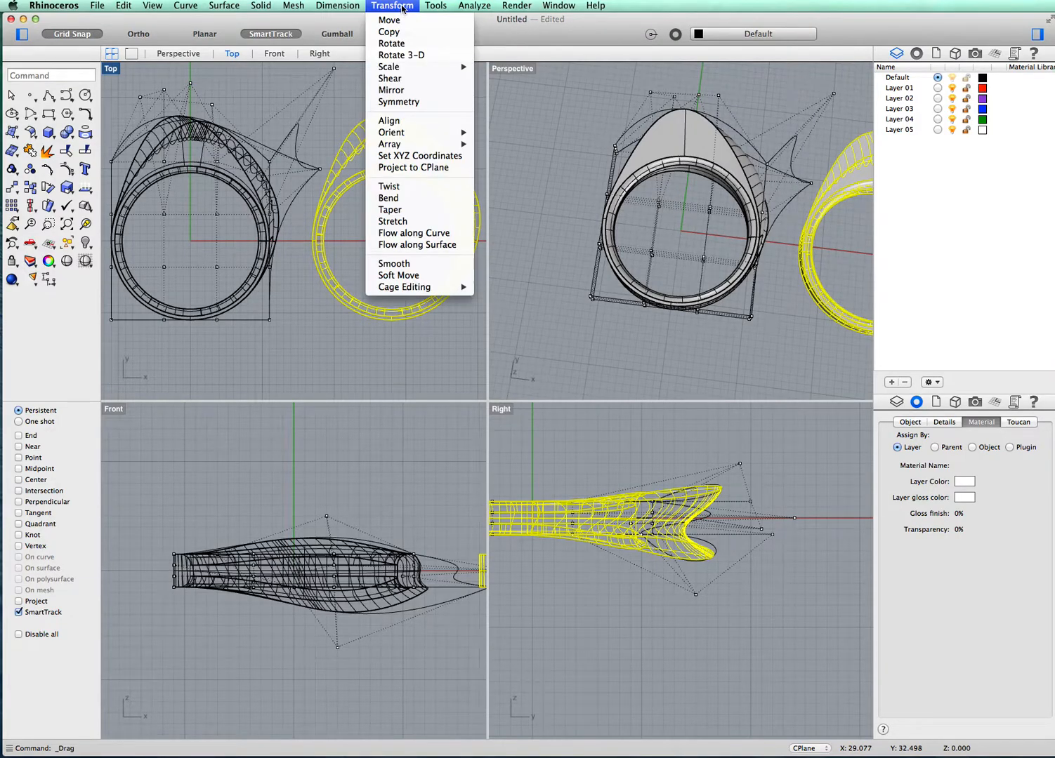
mouse_move(446, 70)
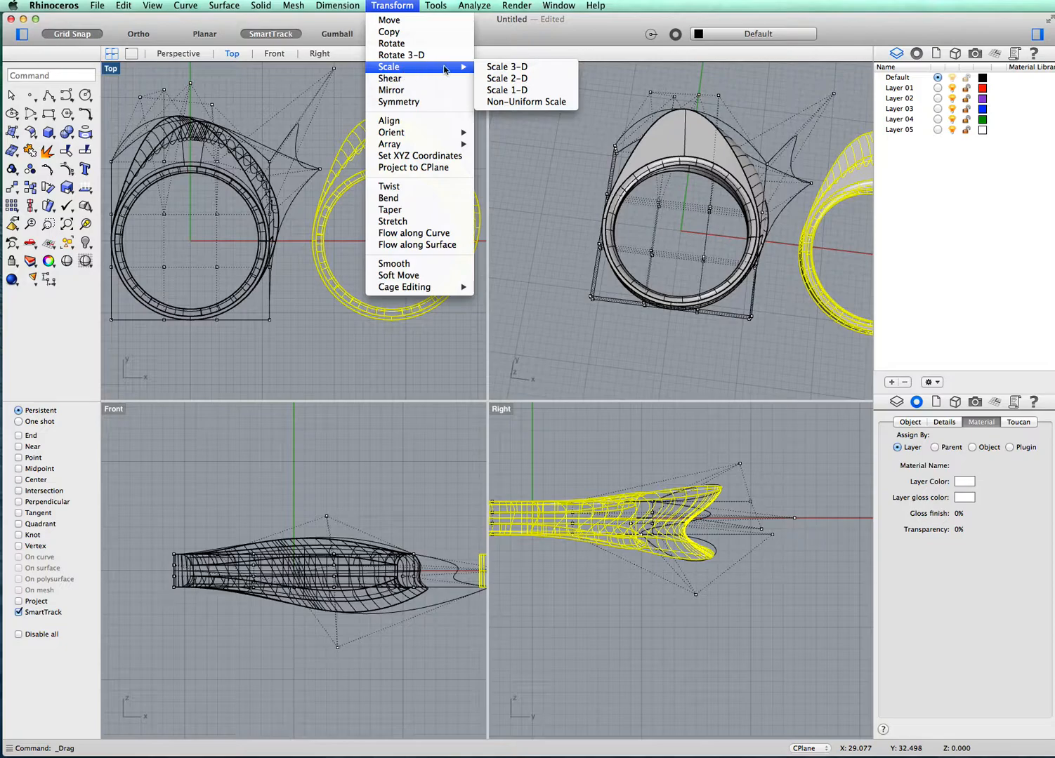
click(507, 67)
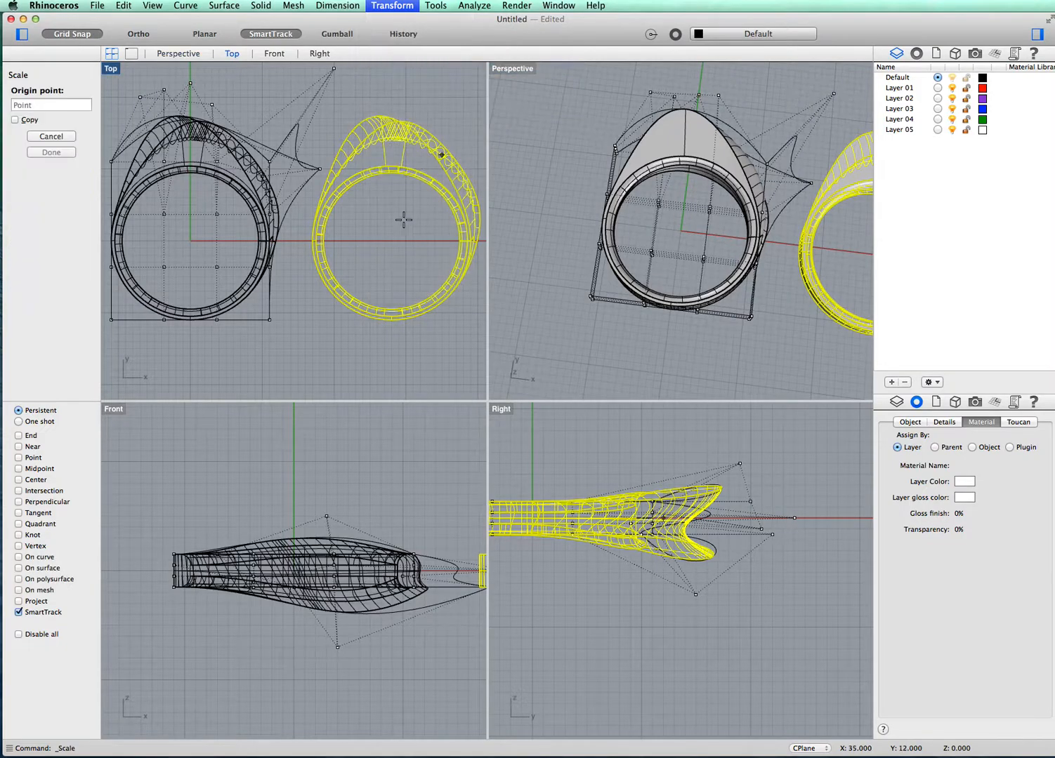
click(389, 350)
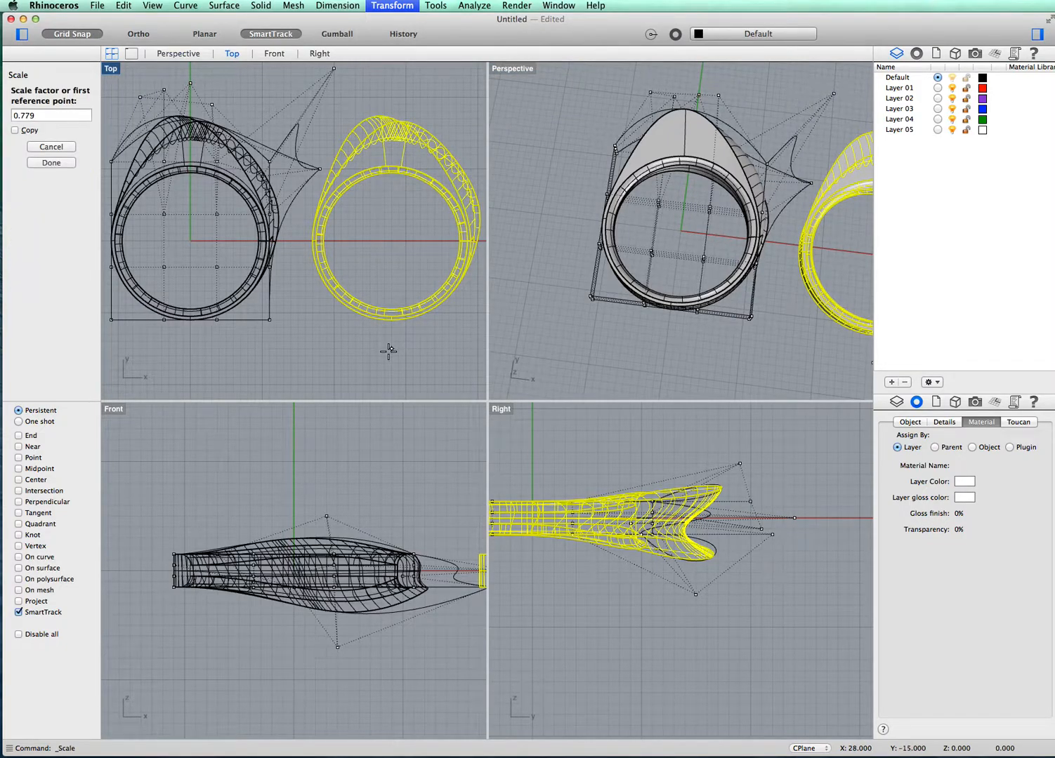
click(391, 275)
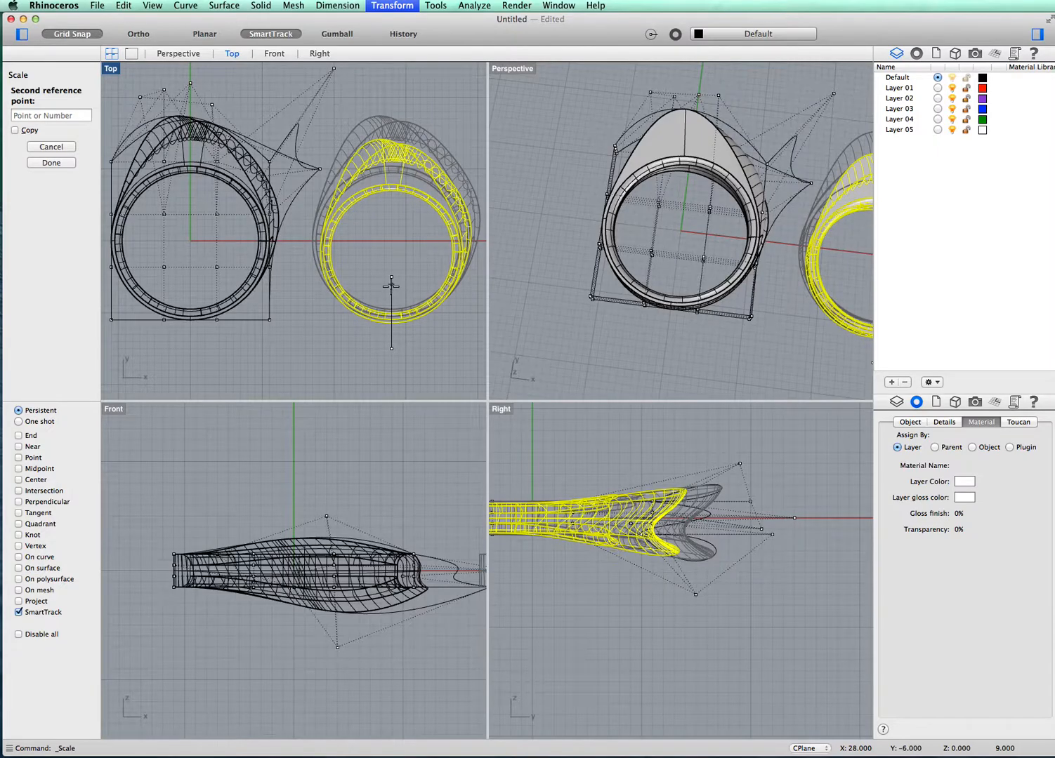
key(F9)
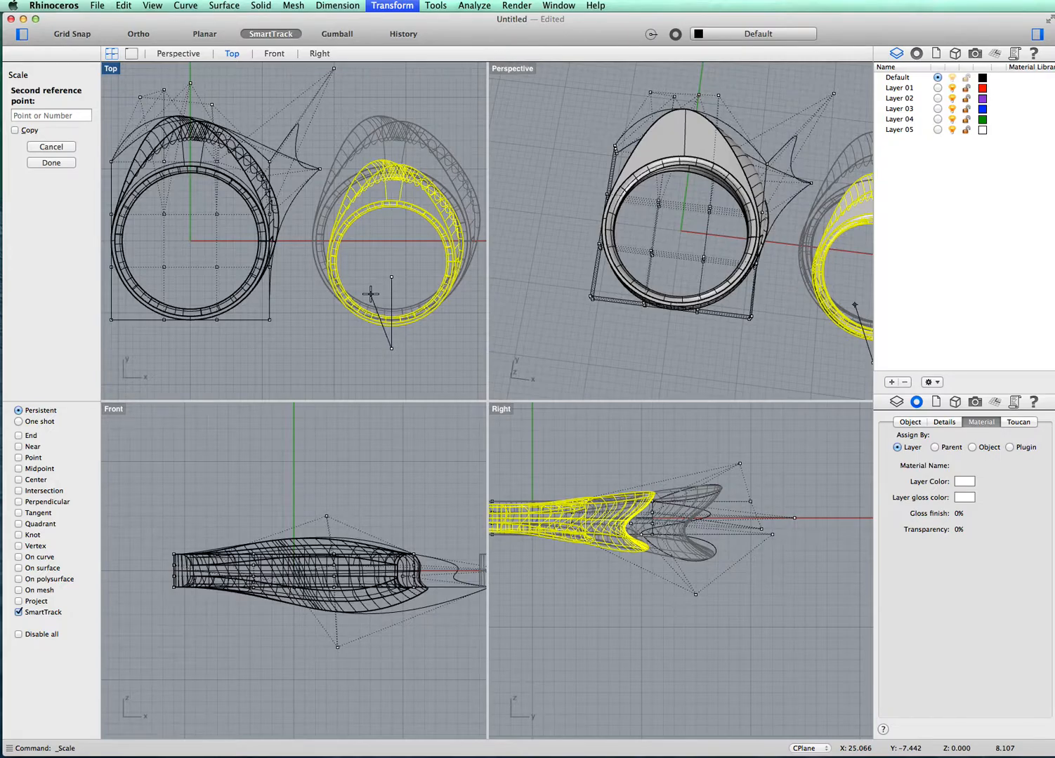
click(370, 293)
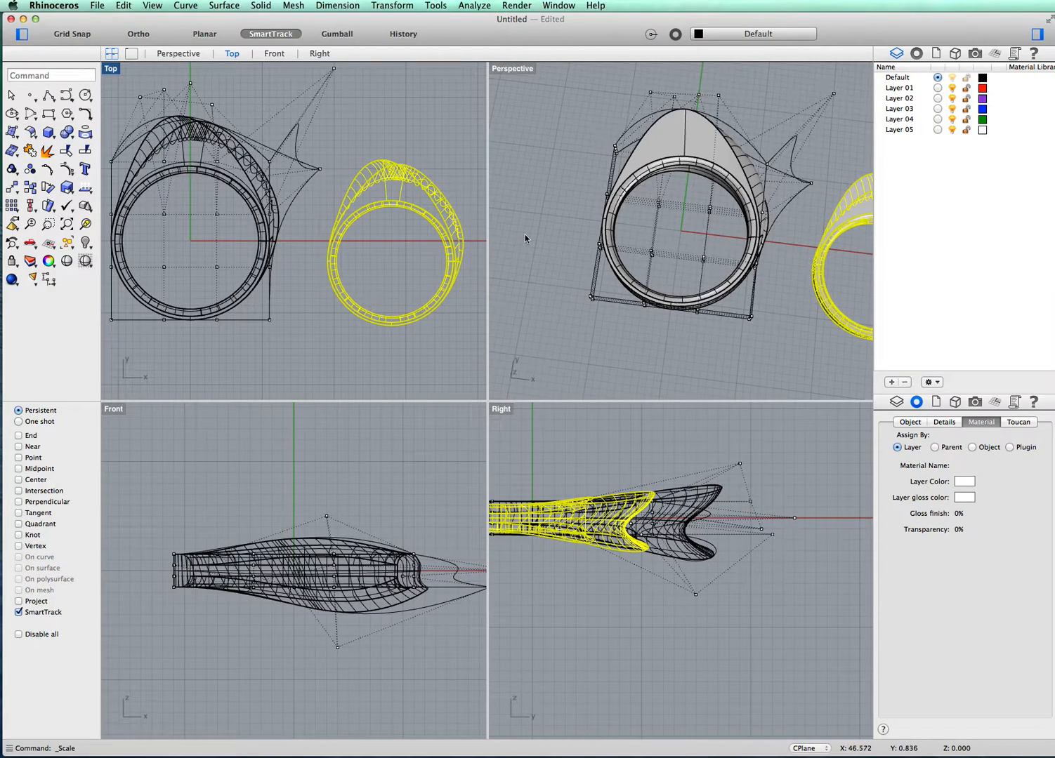
Move the scaled copy inside the original ring and fine-tune its position in the Front and Right views, then deselect it.
drag(830, 210, 658, 168)
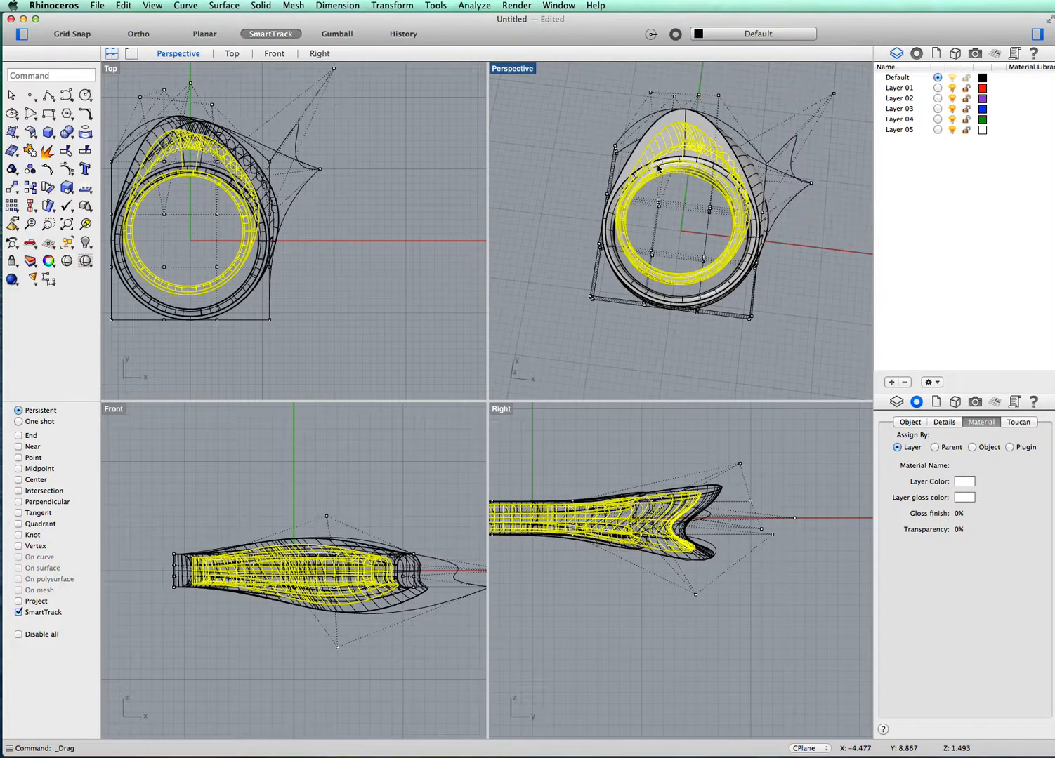
right_drag(371, 250, 419, 247)
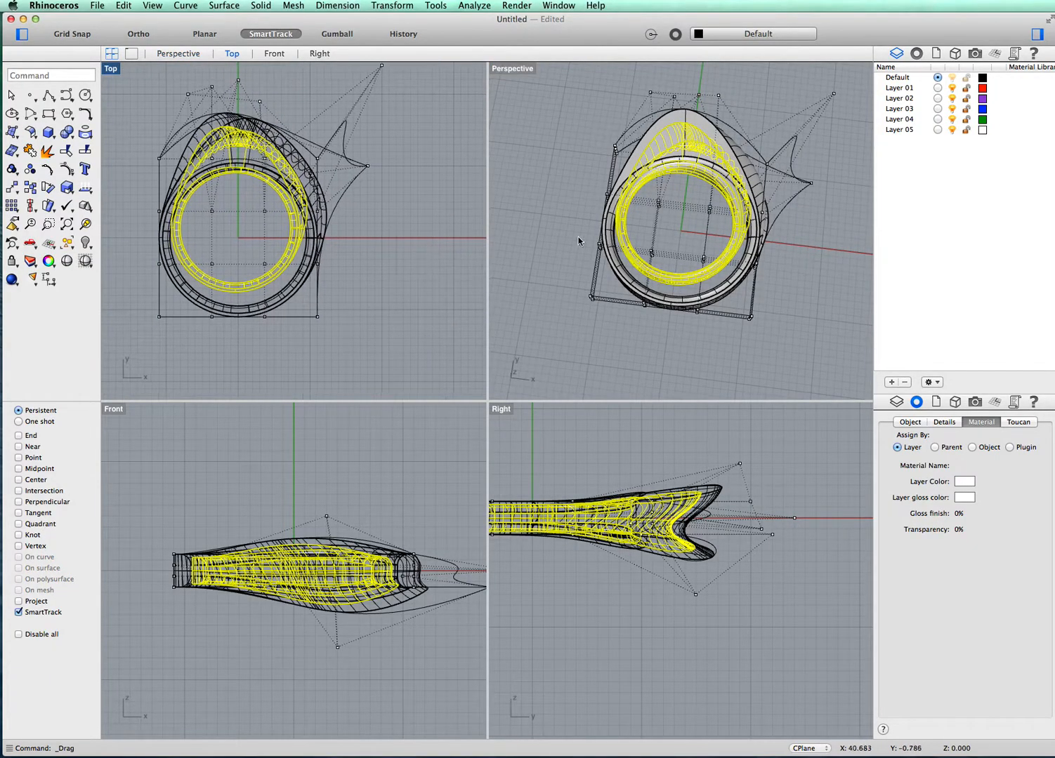
drag(310, 574, 316, 573)
click(627, 523)
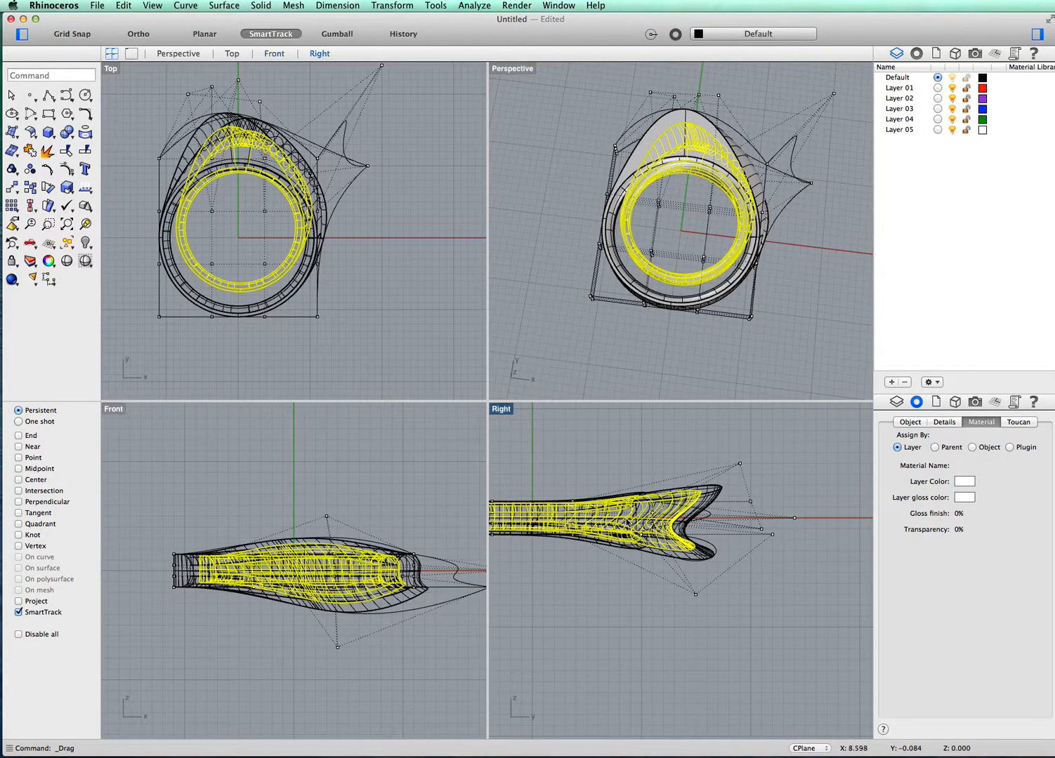
drag(627, 524, 623, 524)
click(573, 425)
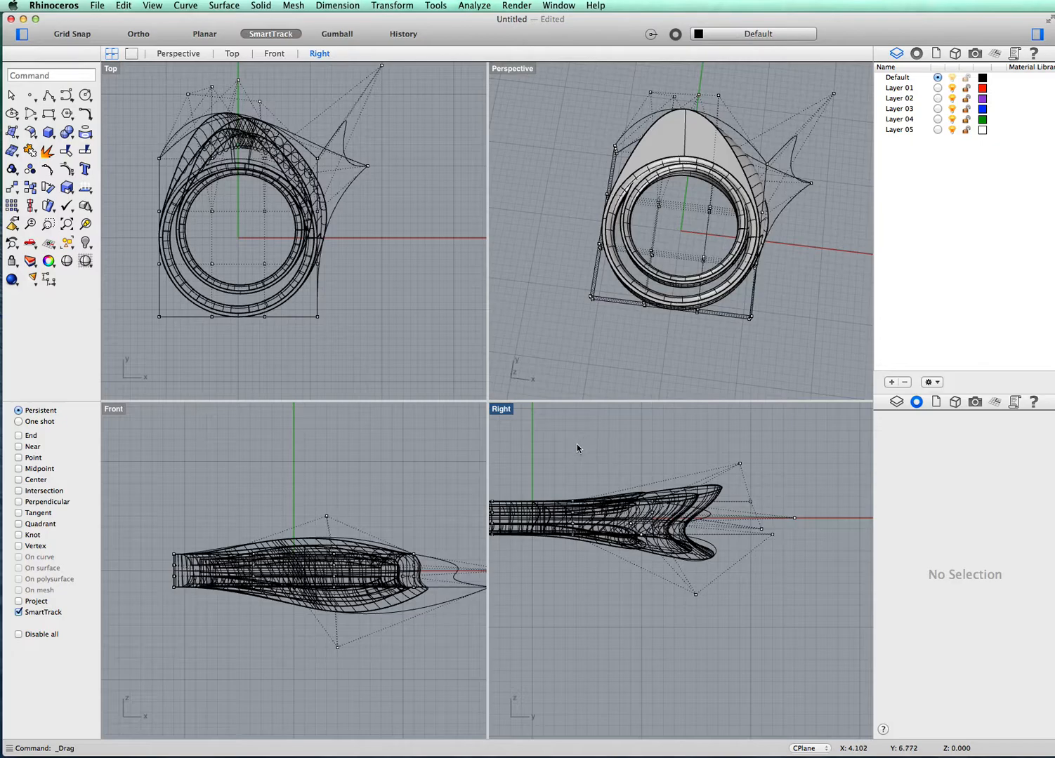
Subtract the smaller ring copy from the original ring with Boolean Difference, deleting the input, to hollow out its underside.
click(261, 6)
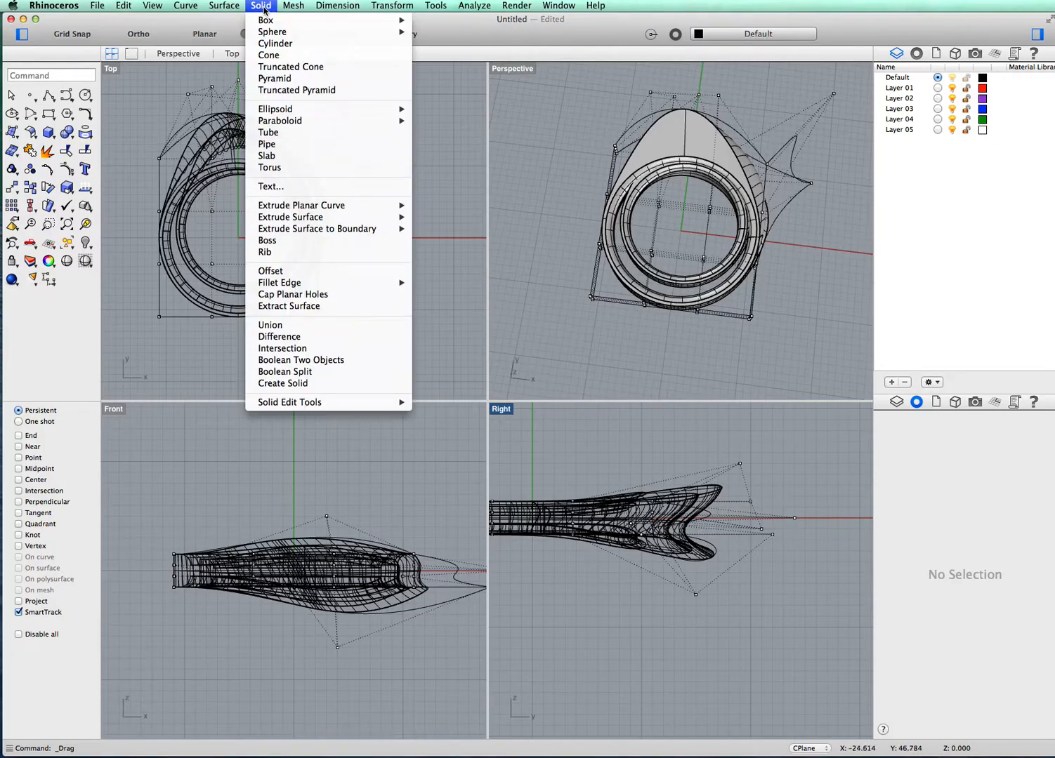
click(305, 337)
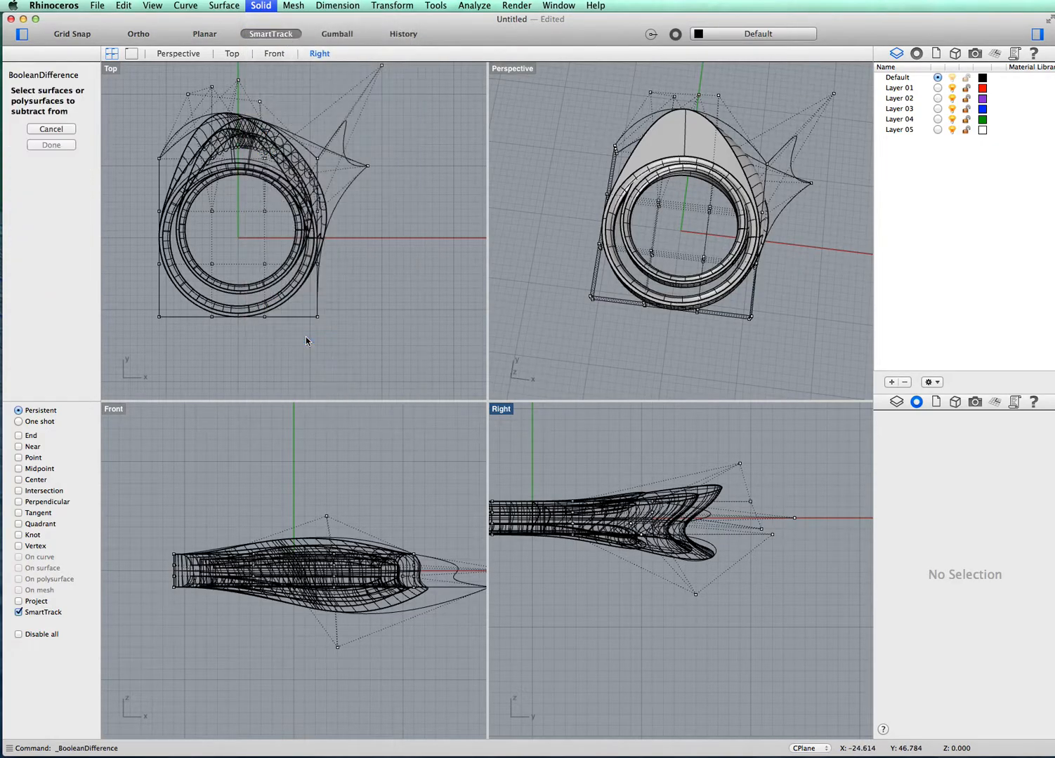
click(666, 131)
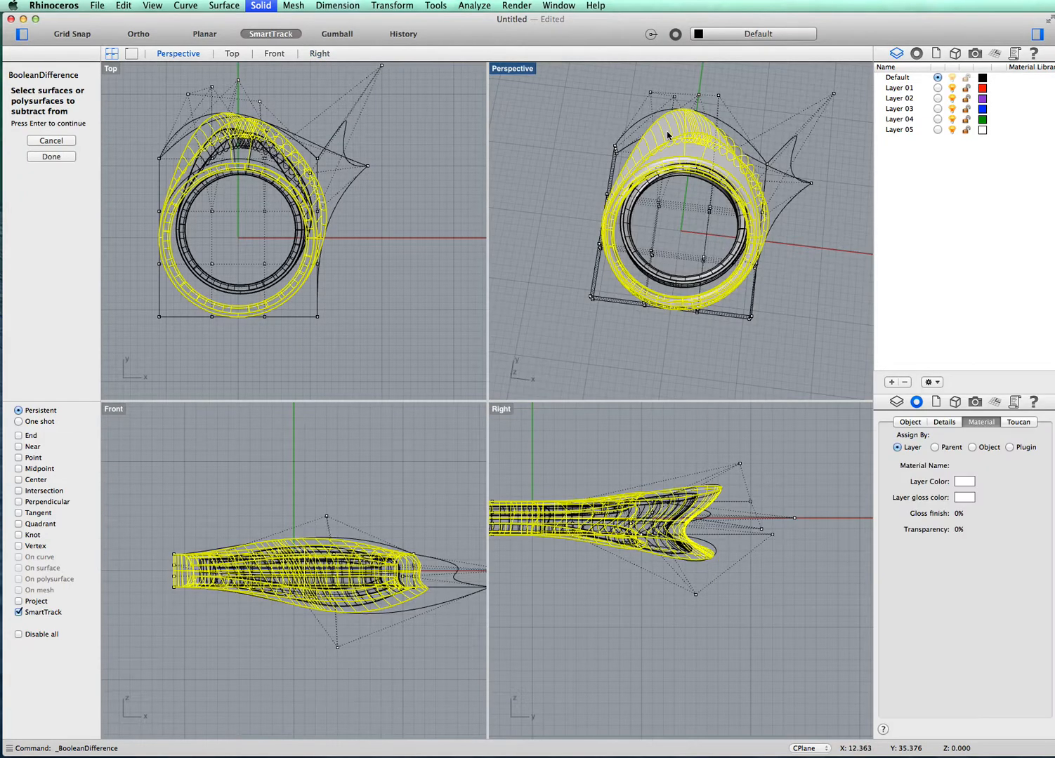
click(52, 157)
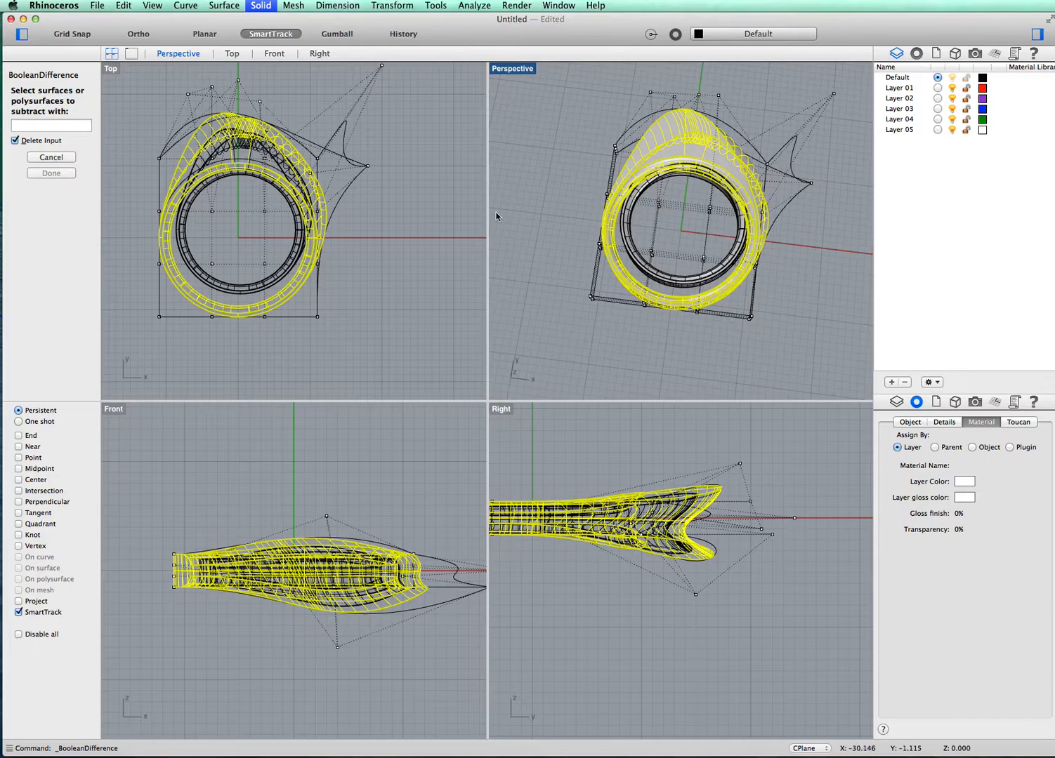
click(629, 214)
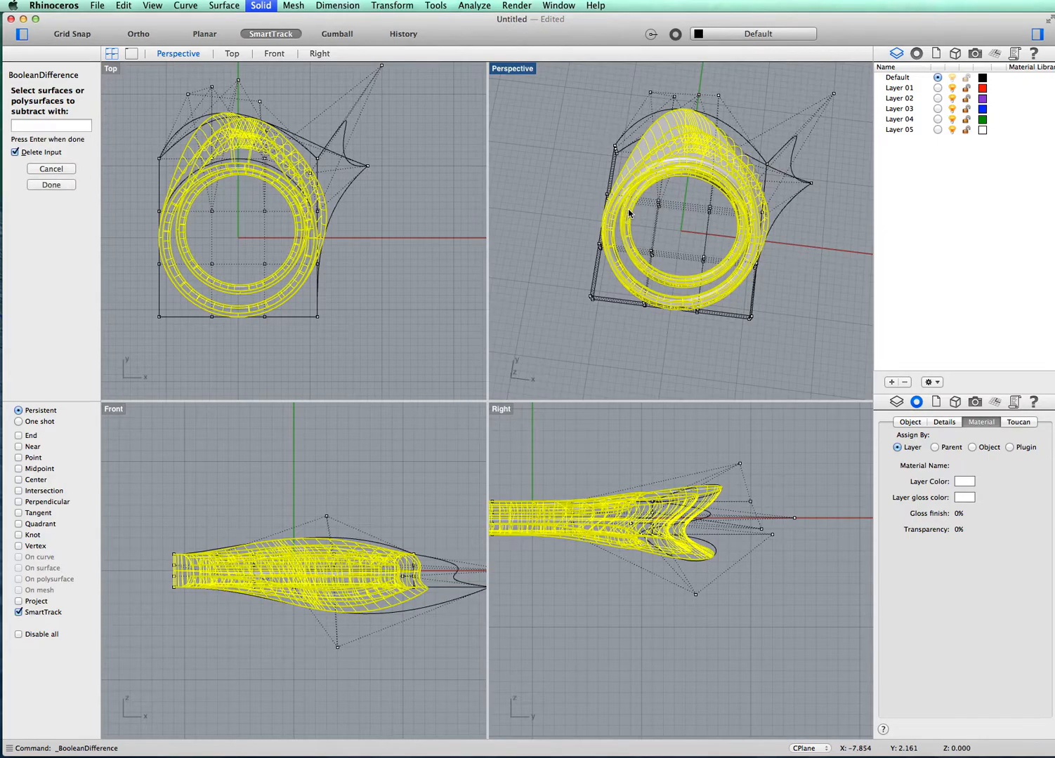
click(62, 187)
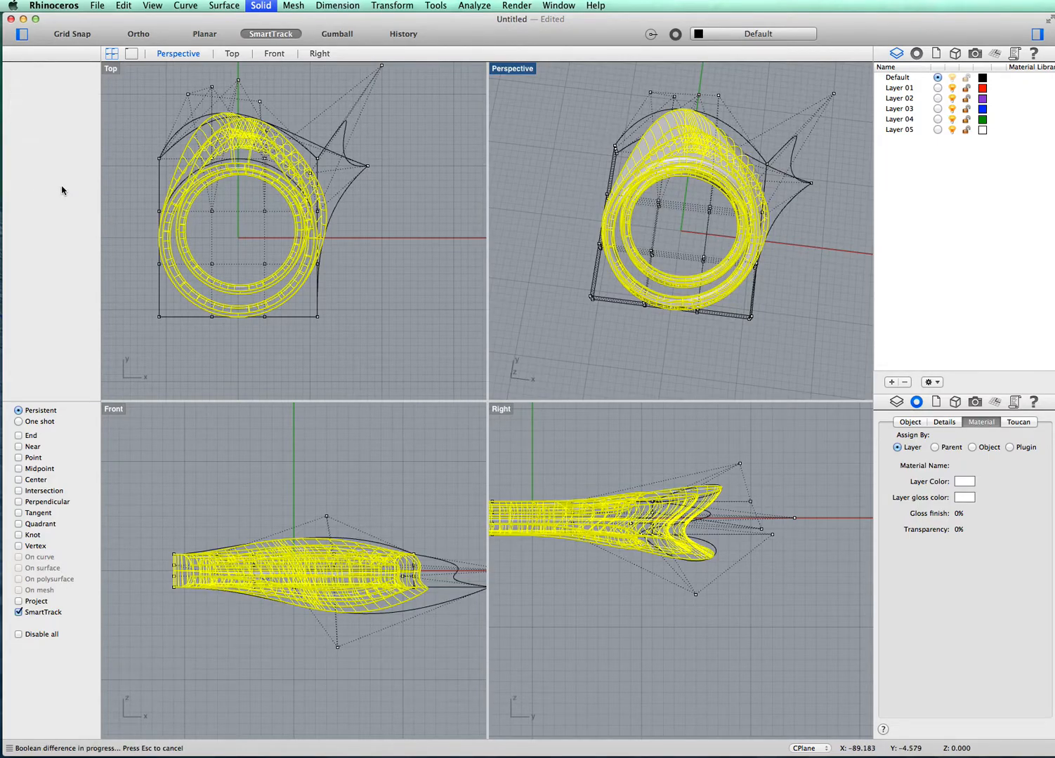
Set the Perspective viewport to Rendered display and examine the hollowed ring from several angles.
right_drag(763, 348, 746, 153)
right_drag(802, 178, 812, 333)
mouse_move(819, 238)
right_down()
mouse_move(811, 306)
mouse_move(801, 181)
mouse_move(816, 182)
mouse_move(814, 259)
right_up()
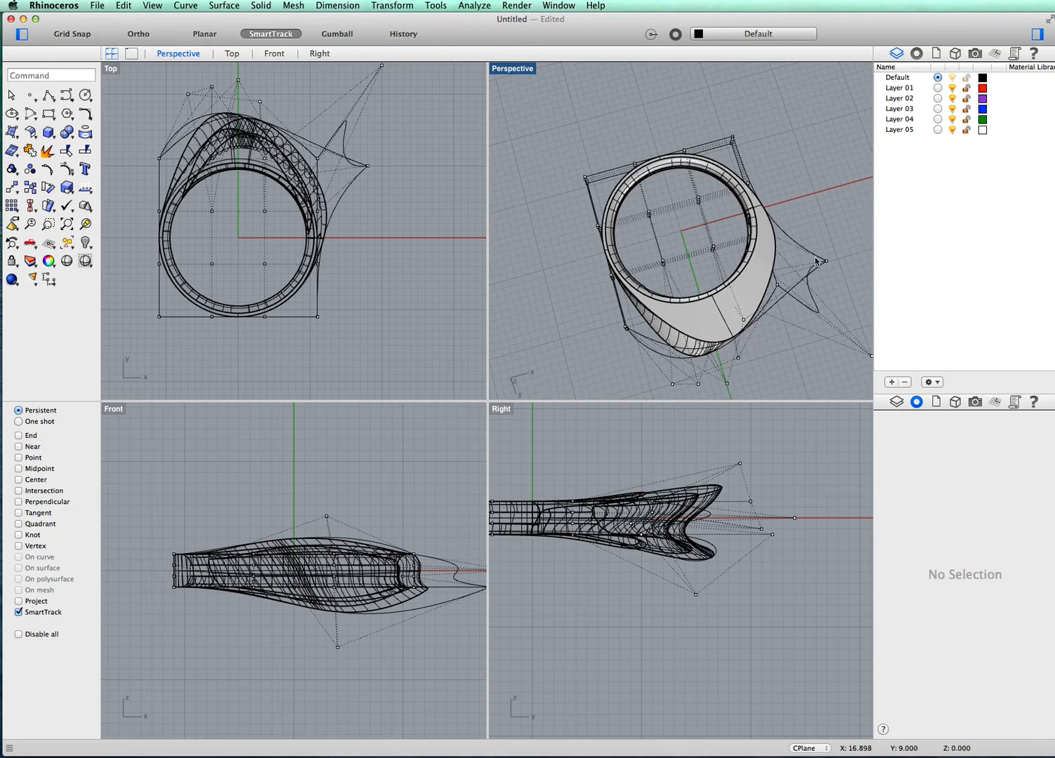
right_drag(815, 207, 733, 177)
right_drag(822, 334, 748, 148)
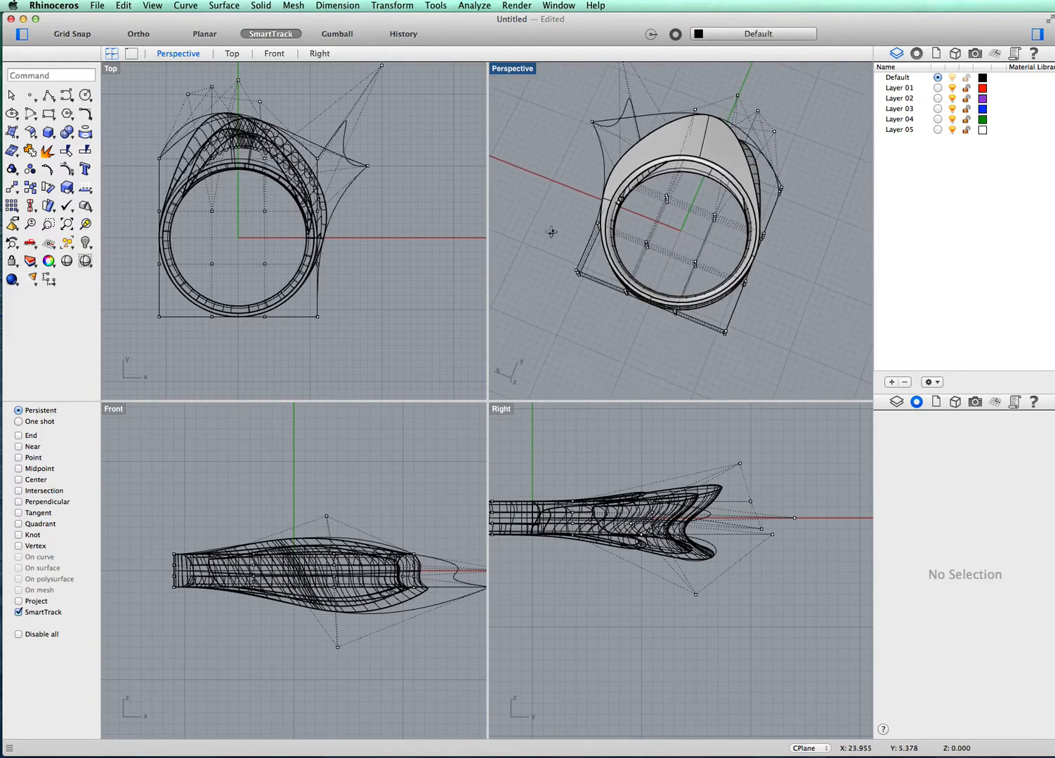
click(124, 7)
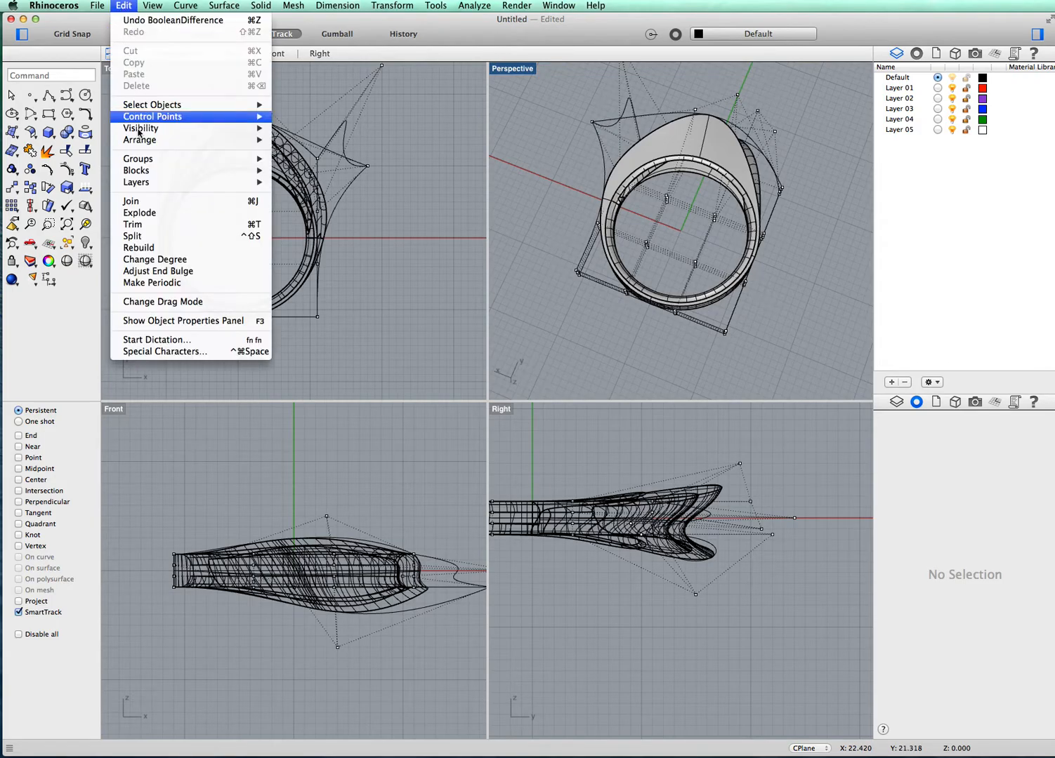
mouse_move(151, 6)
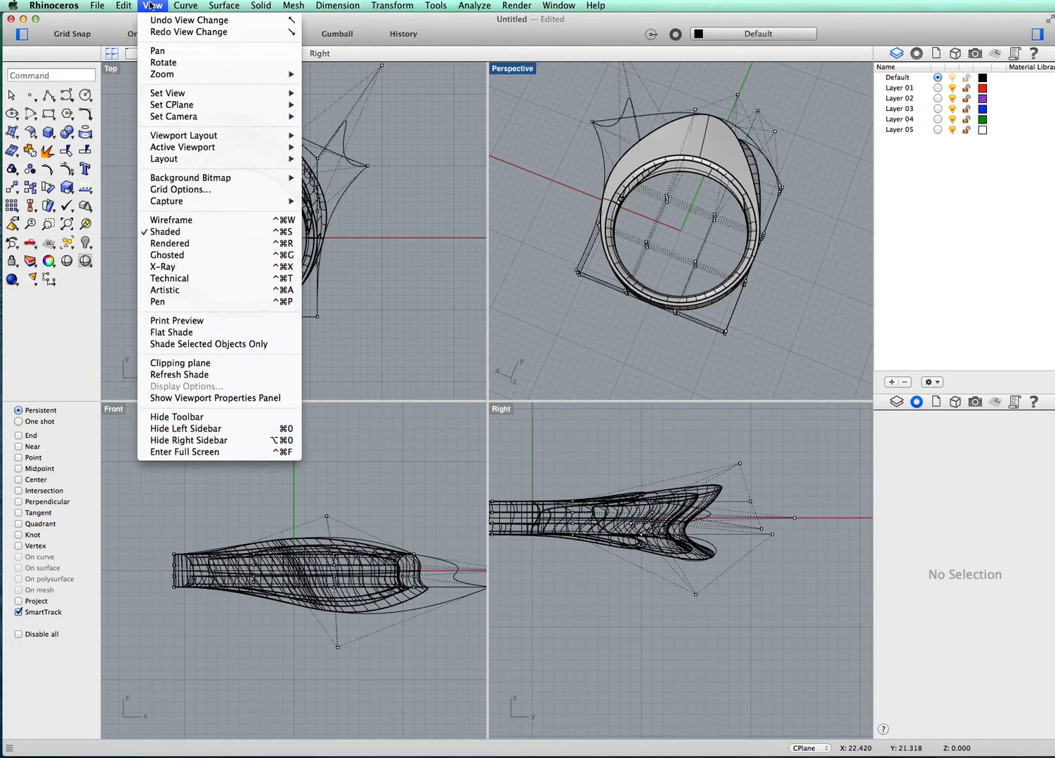
click(165, 244)
right_drag(820, 282, 799, 299)
right_drag(671, 212, 628, 172)
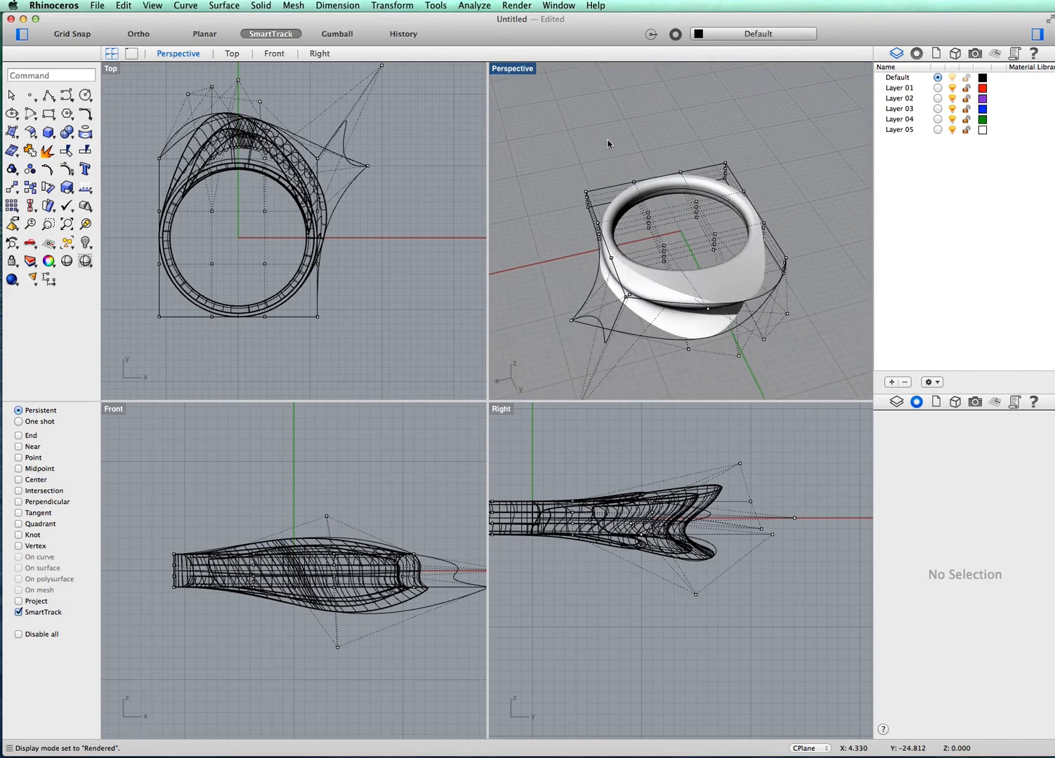